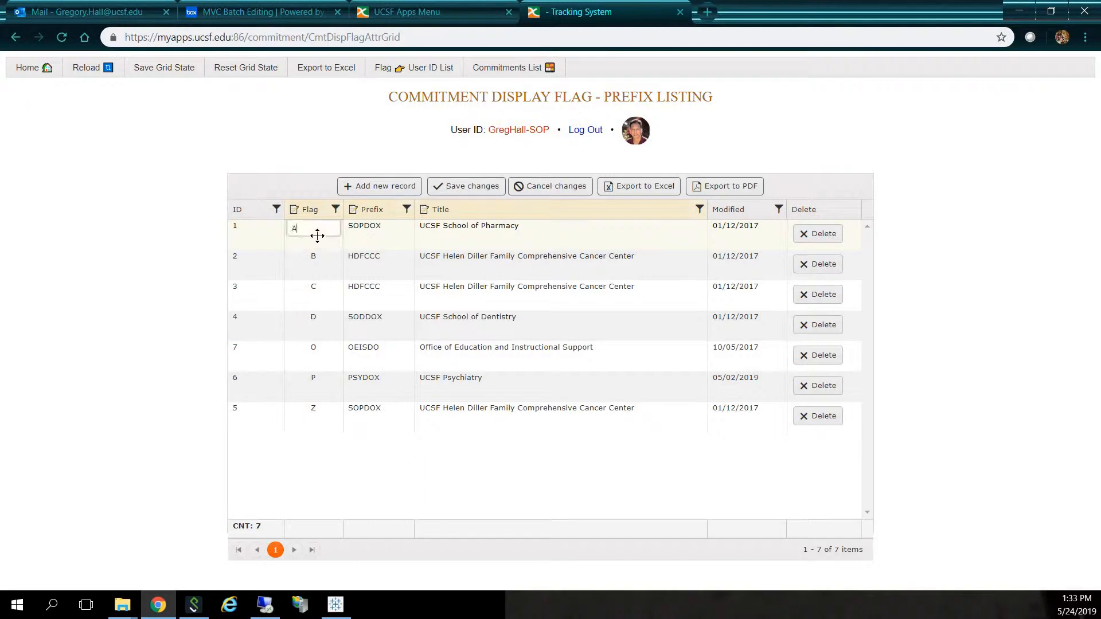
- Open the Prefix and Title cells of the flag A record for inline editing, leaving their values as they are
left_click(369, 231)
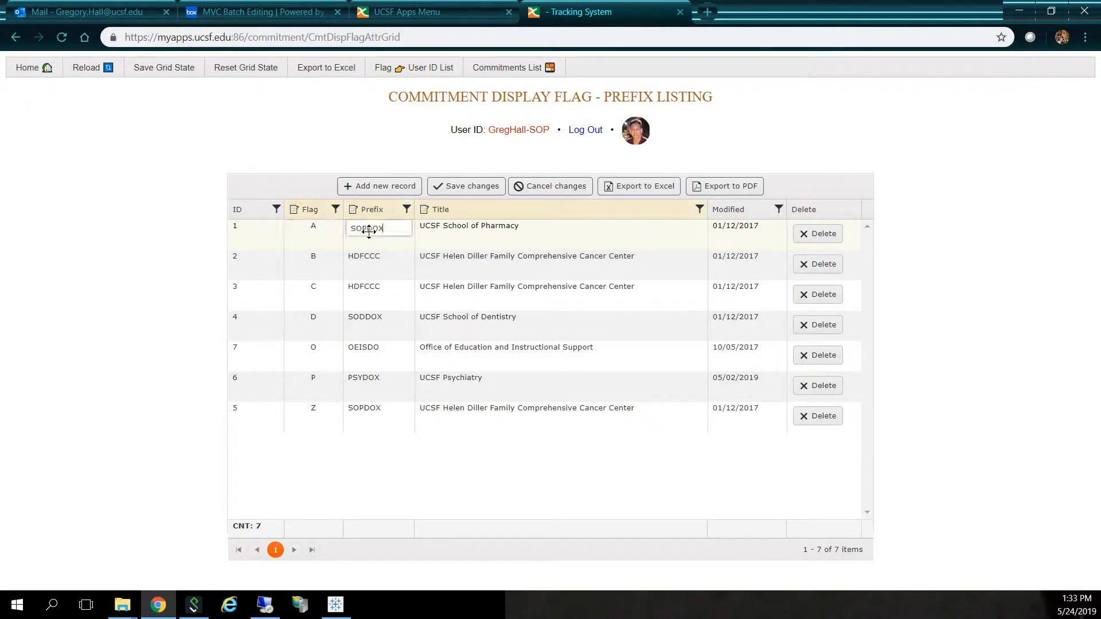
left_click(470, 242)
left_click(349, 119)
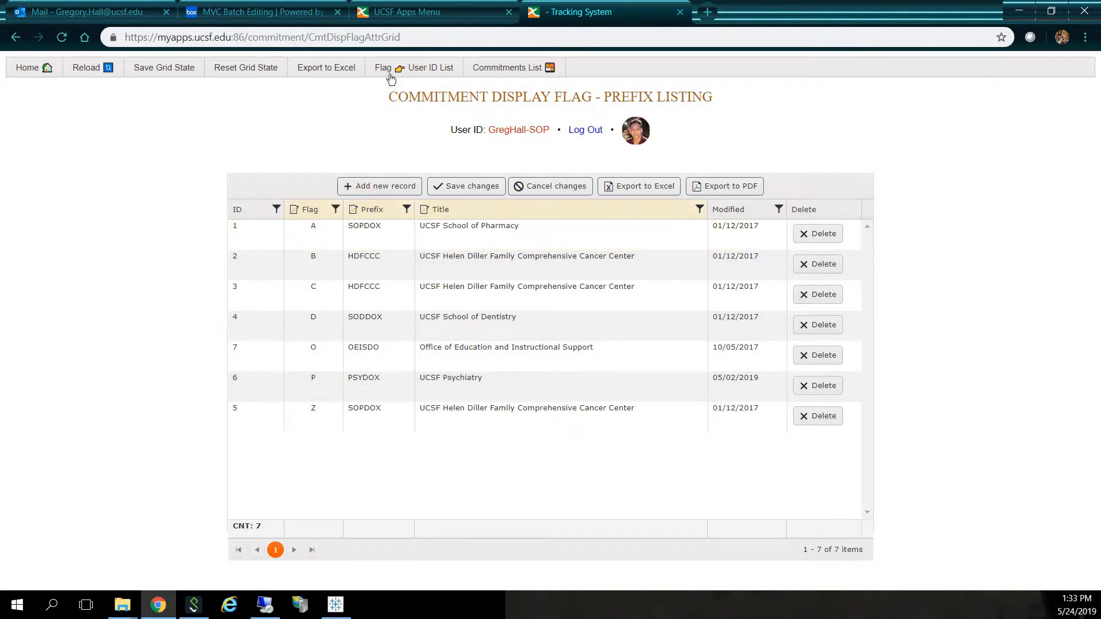
- Open the display flag User ID listing and view the Flag and User ID choices for the first record
left_click(418, 68)
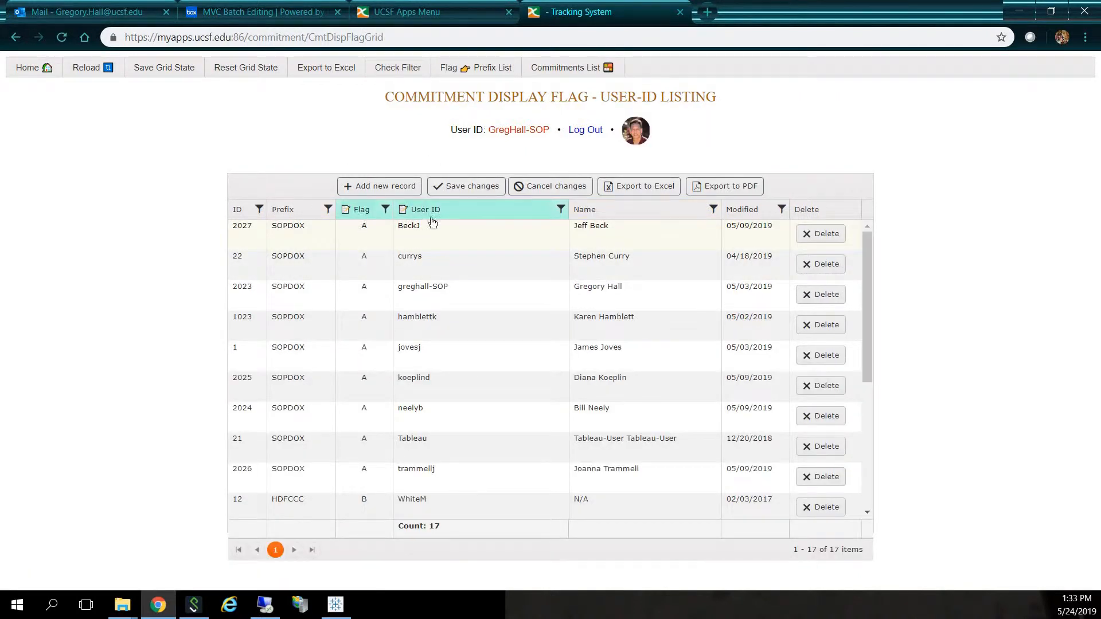
left_click(380, 234)
left_click(385, 229)
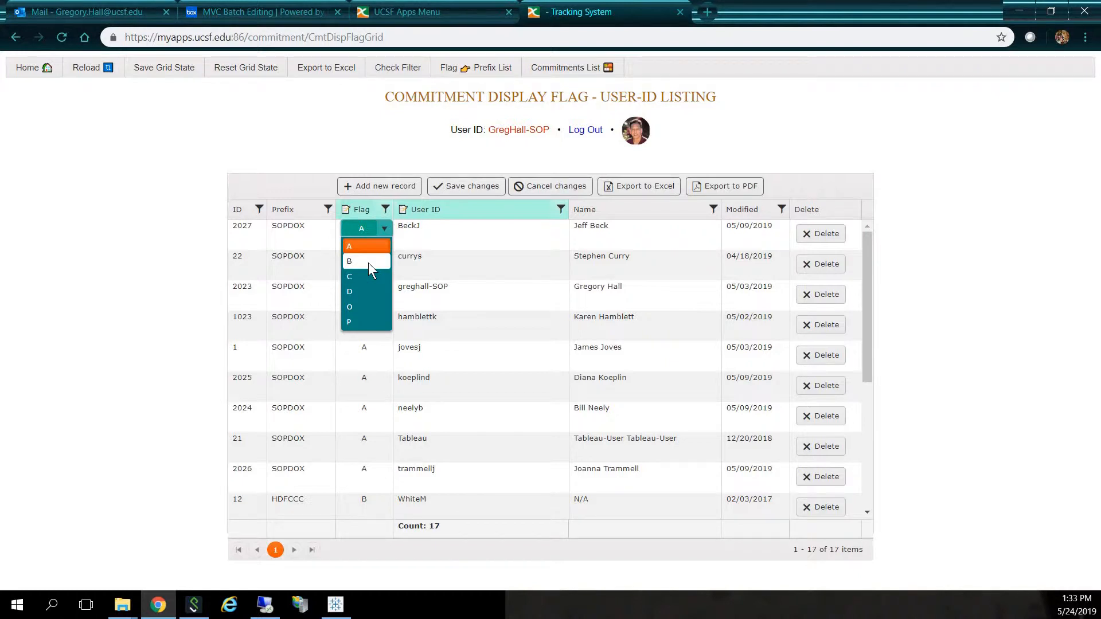
left_click(541, 238)
left_click(561, 230)
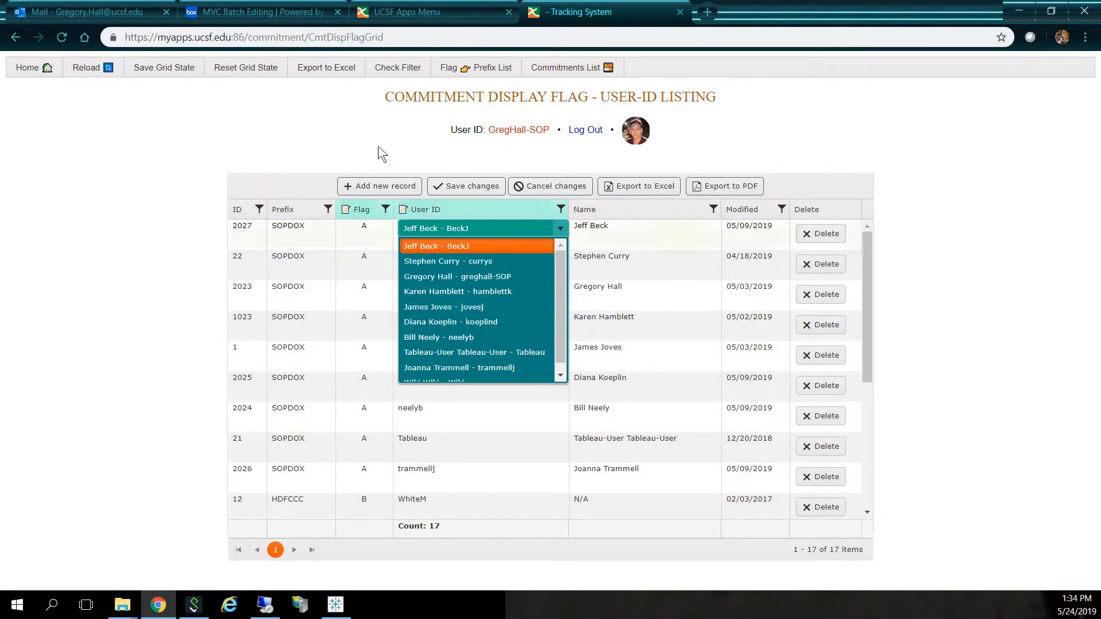
left_click(350, 146)
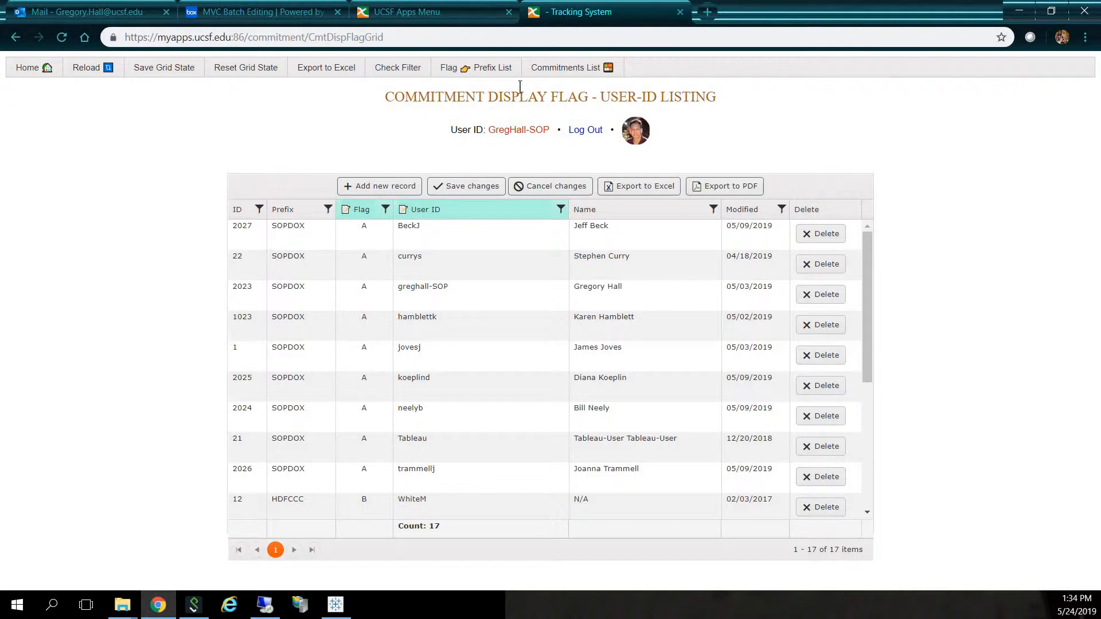
- Open the commitments list and look through the columns of its records
left_click(568, 73)
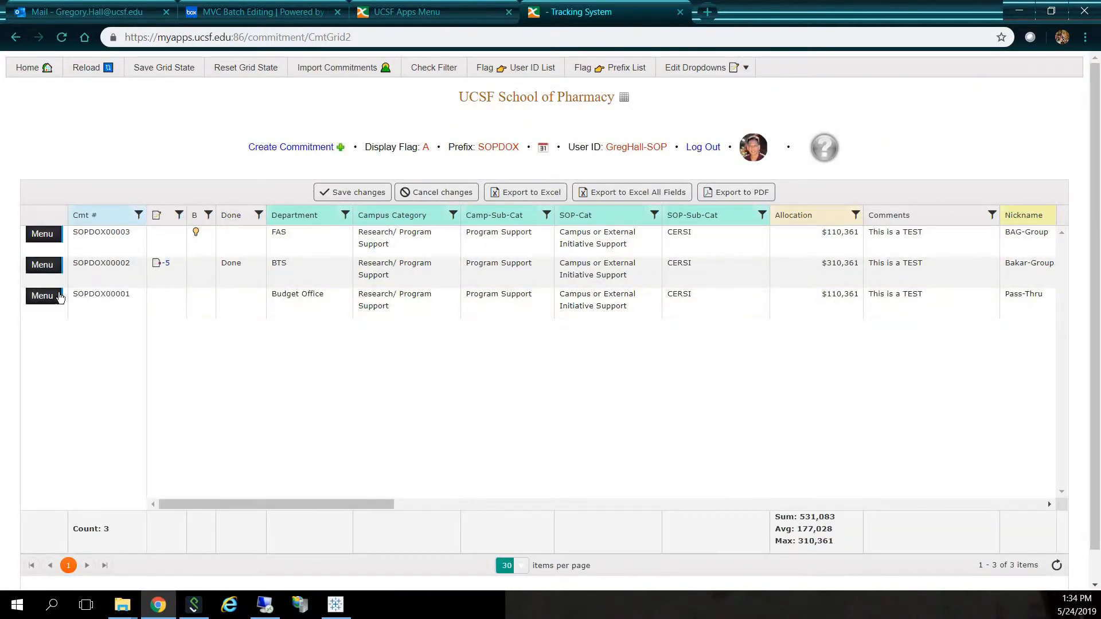
mouse_move(61, 265)
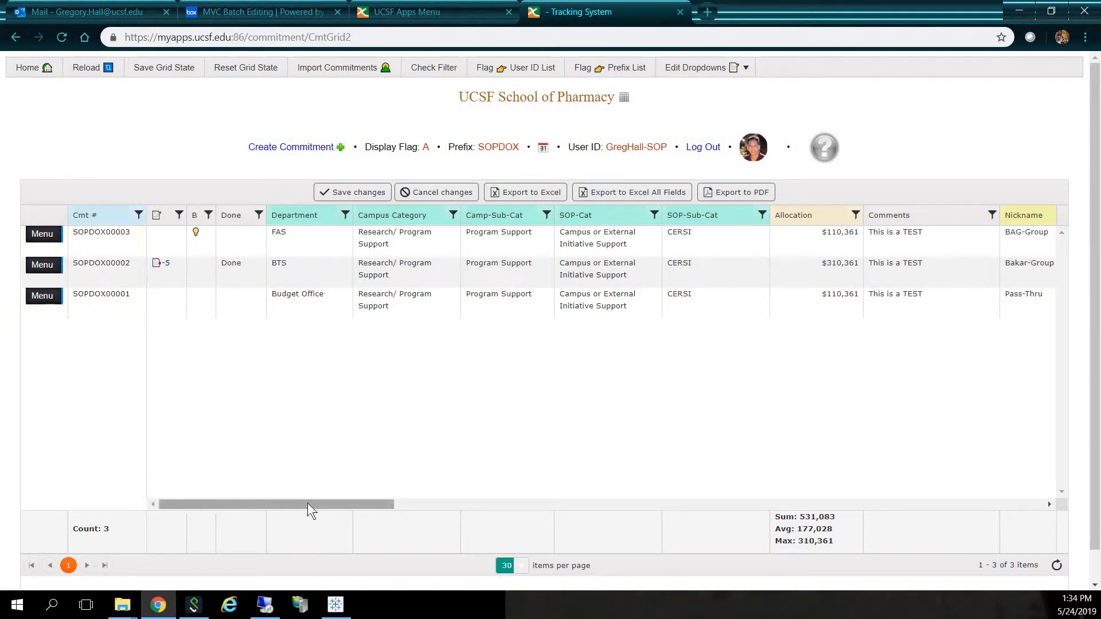
left_click_drag(307, 503, 523, 504)
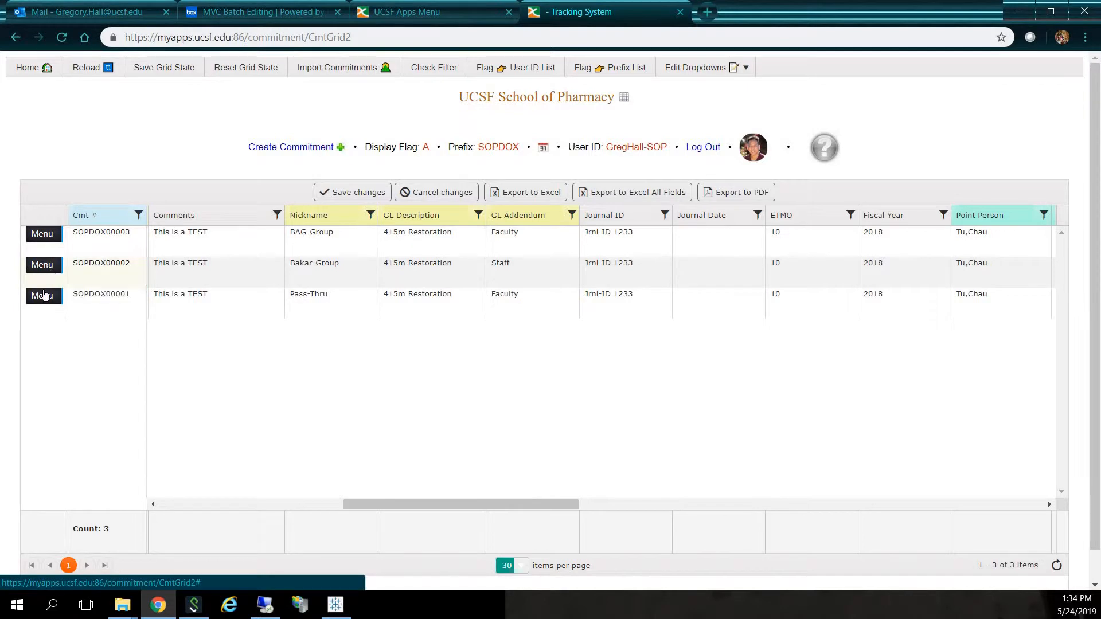
mouse_move(43, 300)
- Delete commitment SOPDOX00001 and save the grid changes
left_click_drag(412, 504, 884, 522)
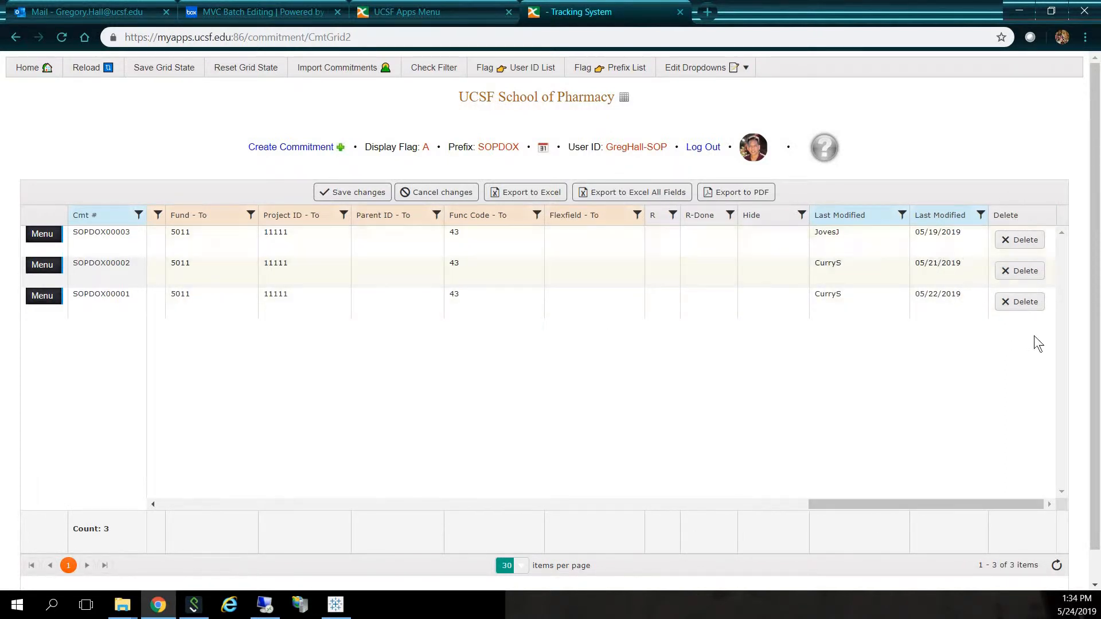
left_click(1019, 302)
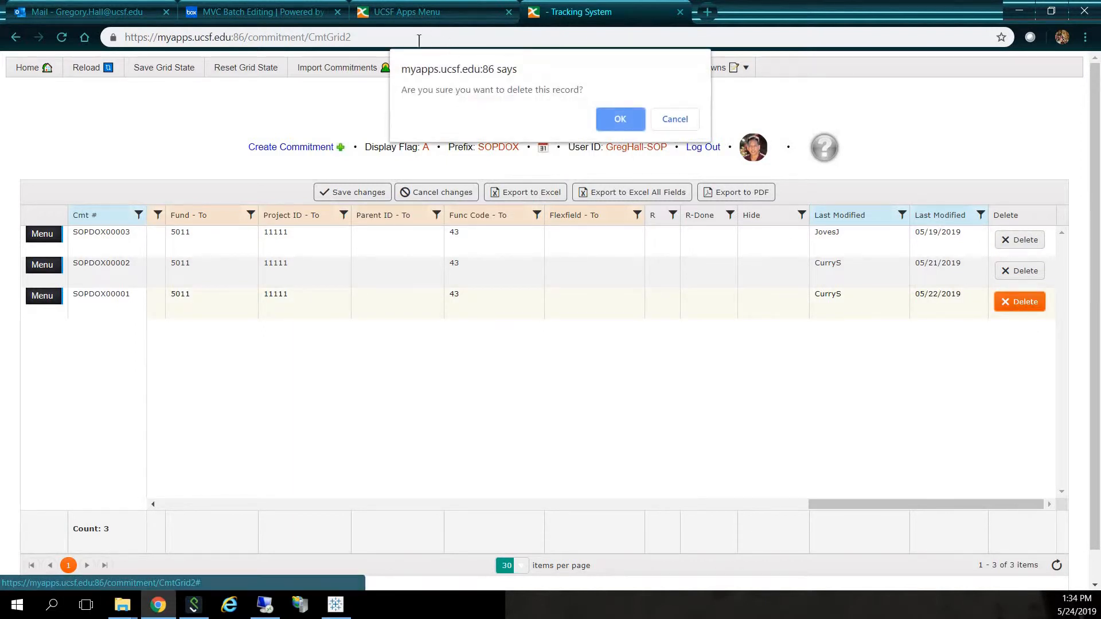
left_click(633, 120)
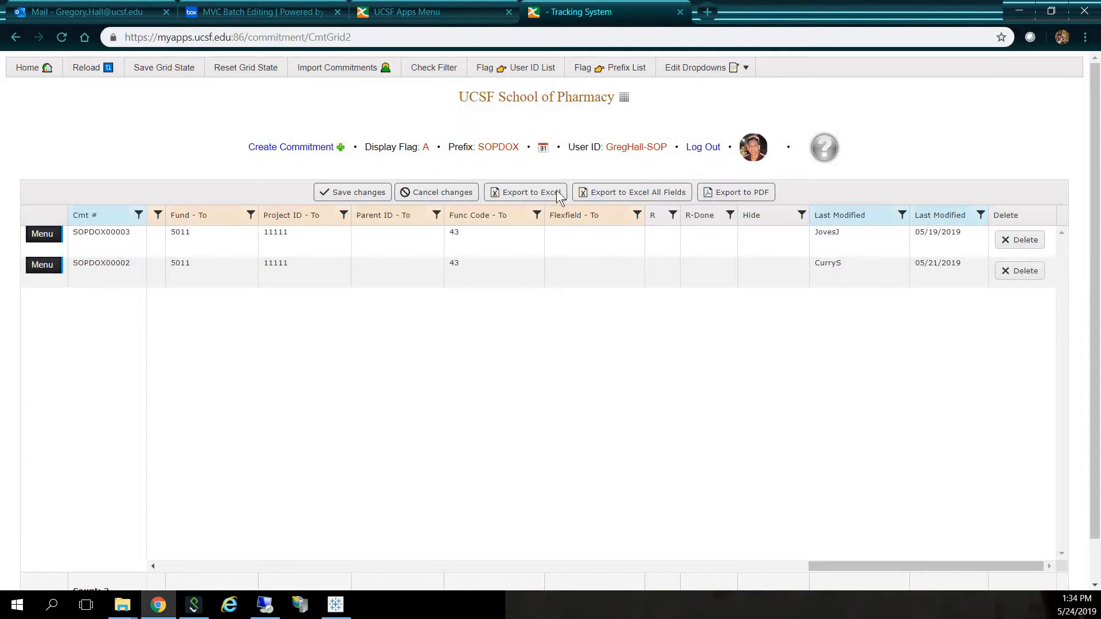
left_click(355, 195)
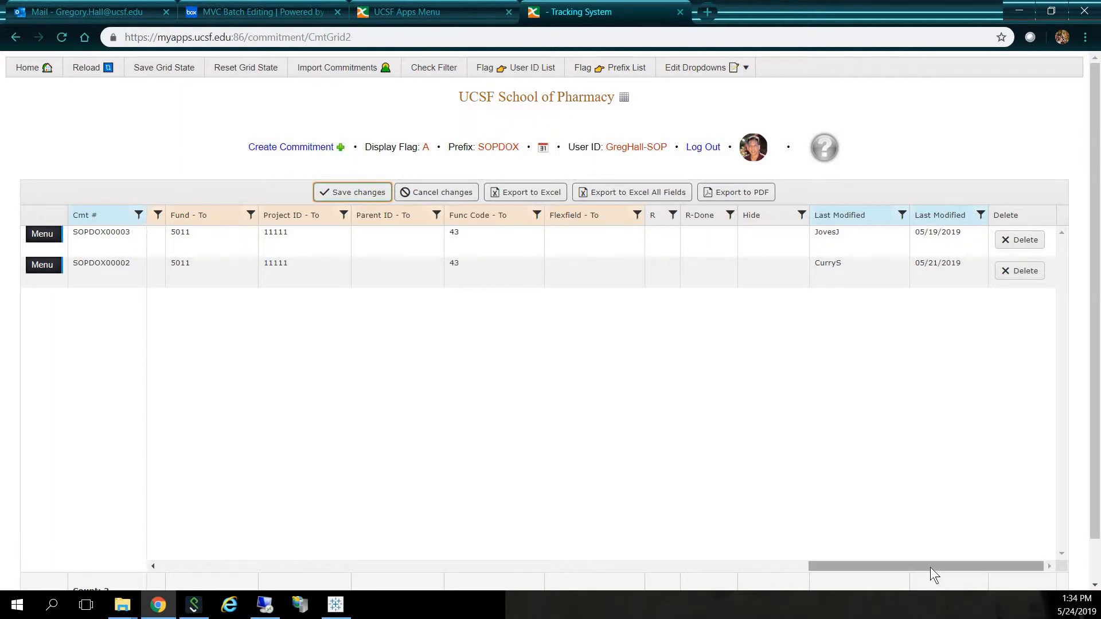
- Open the Comments cell of commitment SOPDOX00003 for editing and view the choices for its Department
left_click_drag(931, 566, 374, 606)
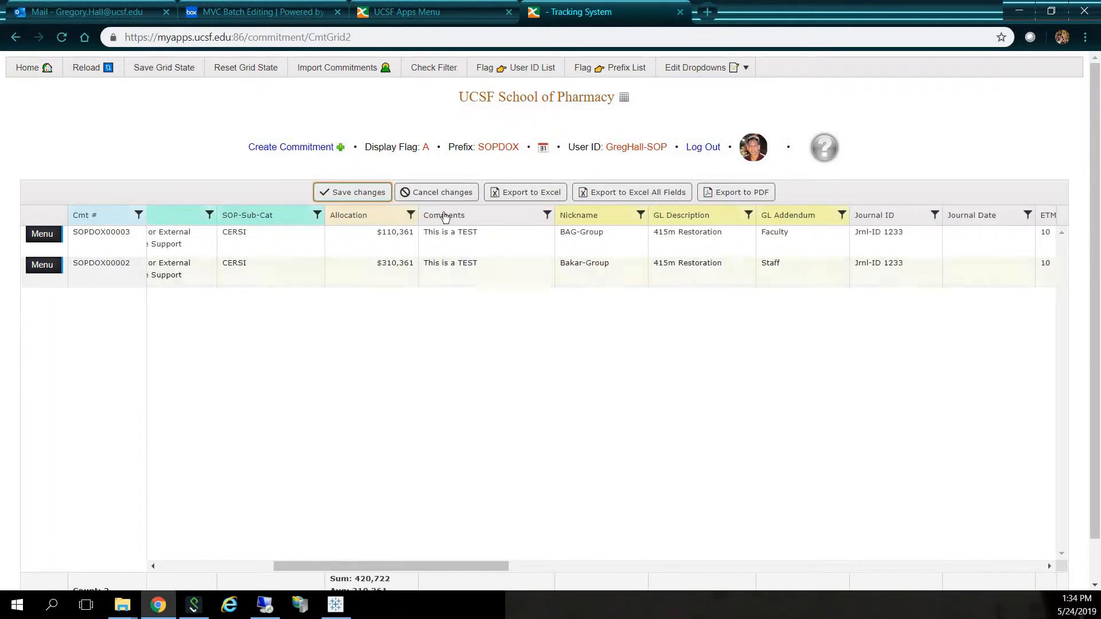
left_click(467, 242)
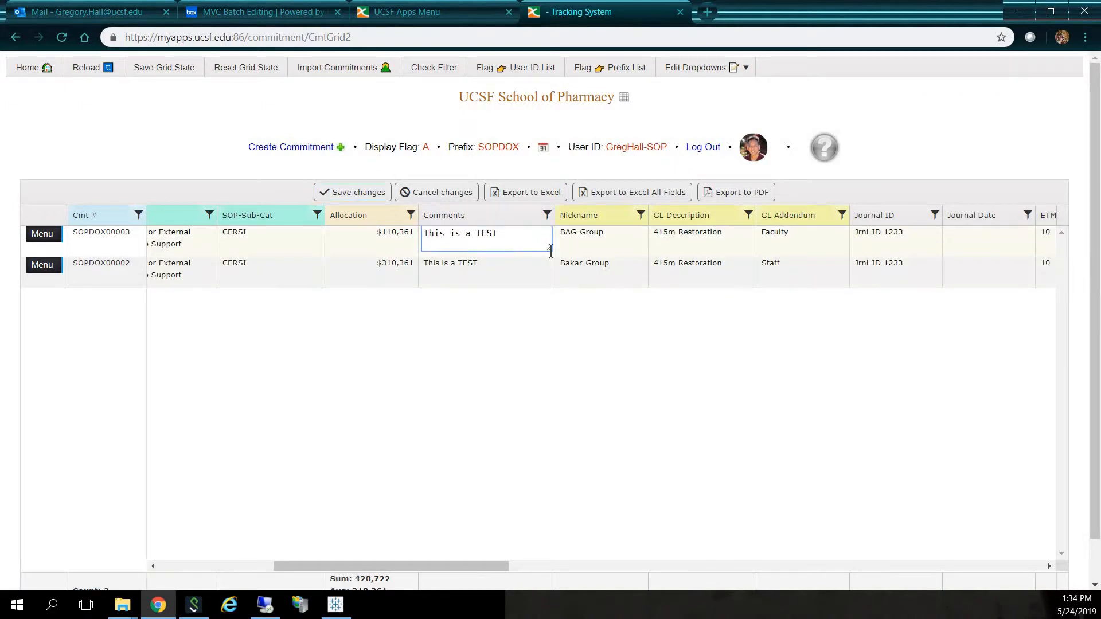
mouse_move(548, 250)
left_mouse_down()
mouse_move(727, 385)
mouse_move(609, 281)
mouse_move(540, 239)
mouse_move(550, 250)
left_mouse_up()
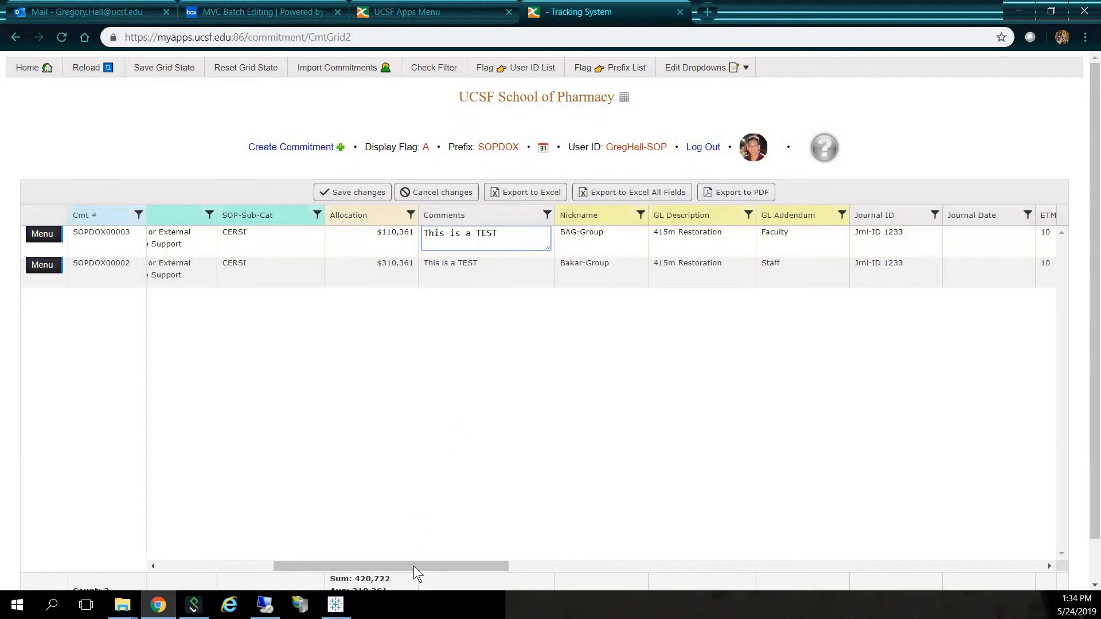
left_click_drag(414, 566, 258, 584)
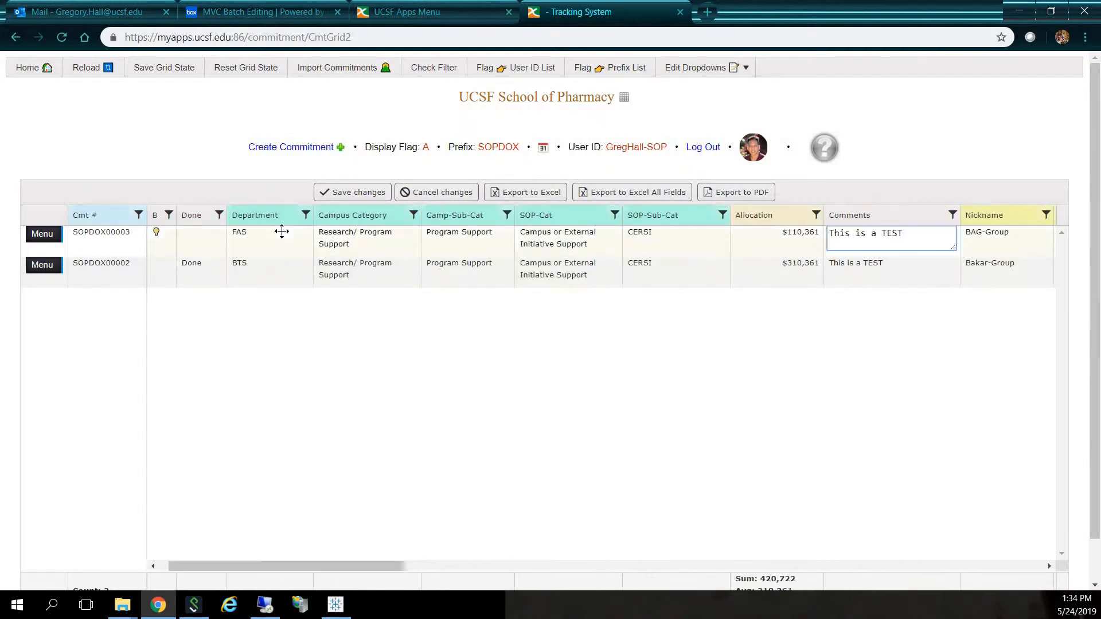
left_click(309, 246)
left_click(306, 235)
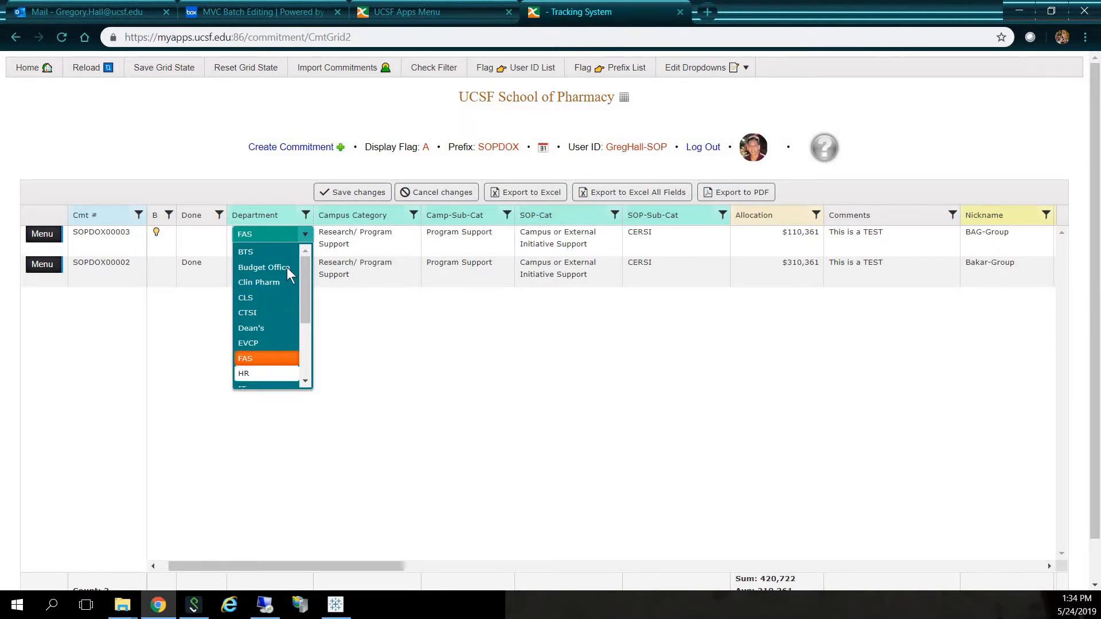
- Set the Nickname of commitment SOPDOX00003 to Pass-Thru and save the changes
left_click_drag(357, 563, 522, 544)
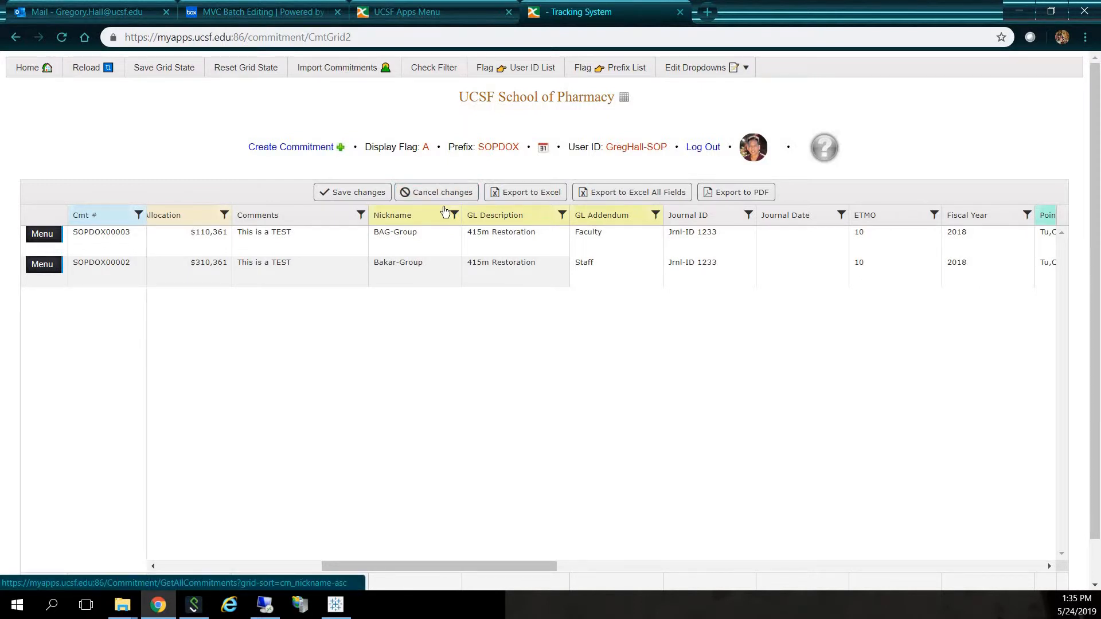
left_click(442, 245)
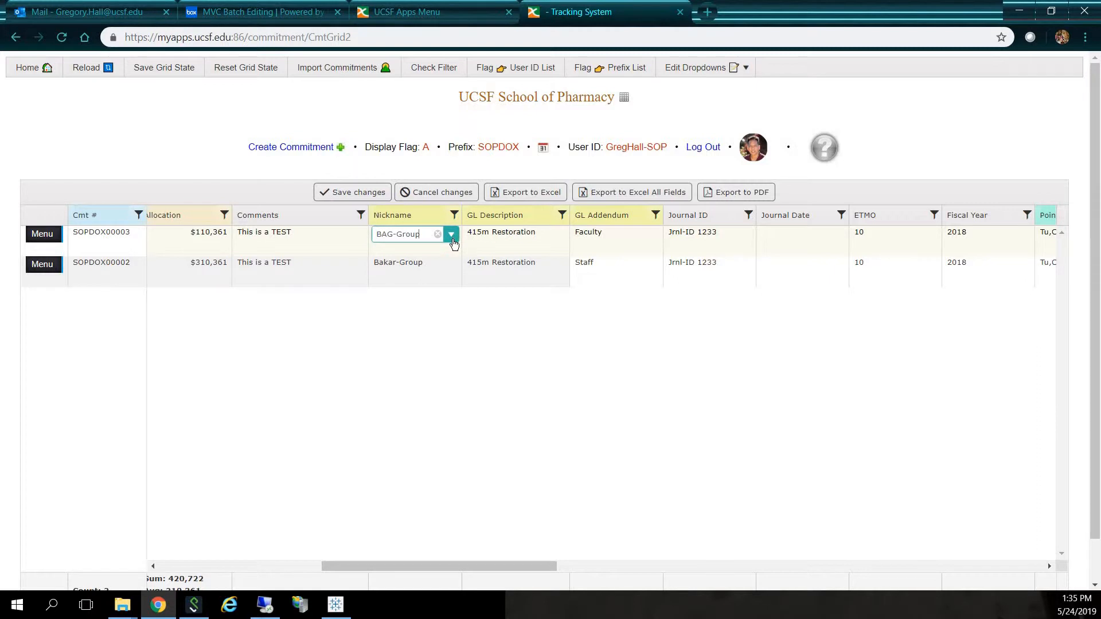
left_click(452, 240)
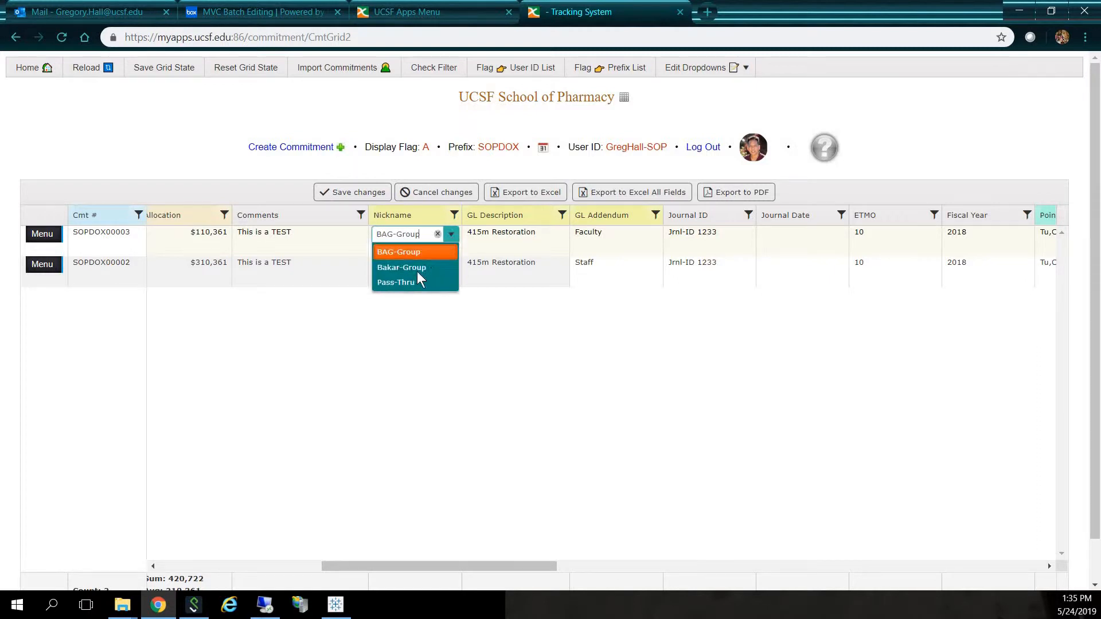
left_click(438, 235)
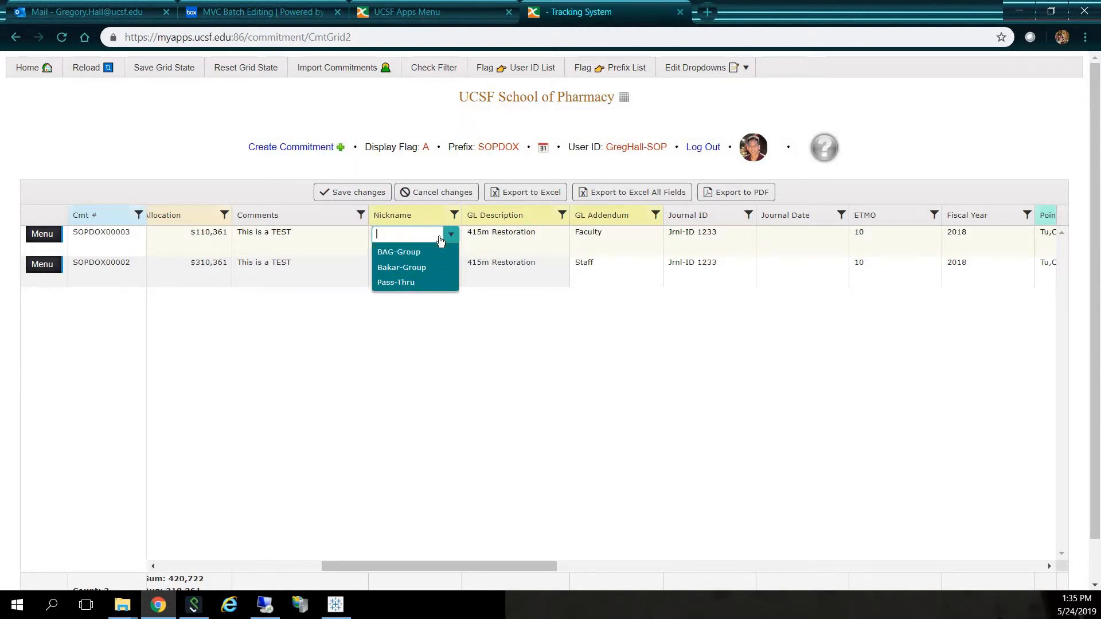
left_click(389, 281)
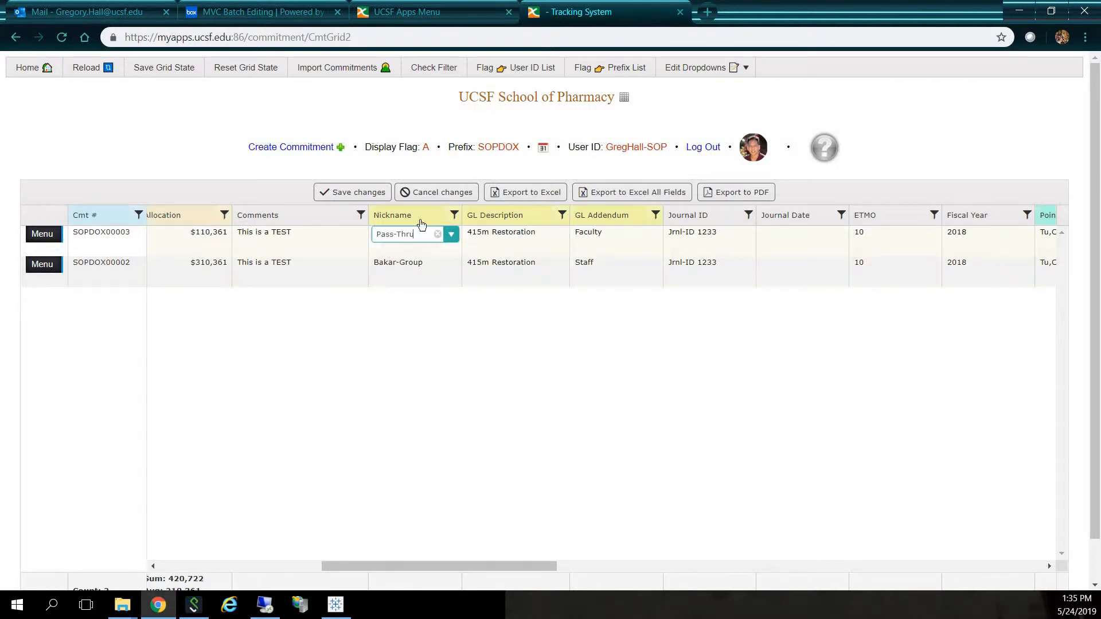
left_click(352, 192)
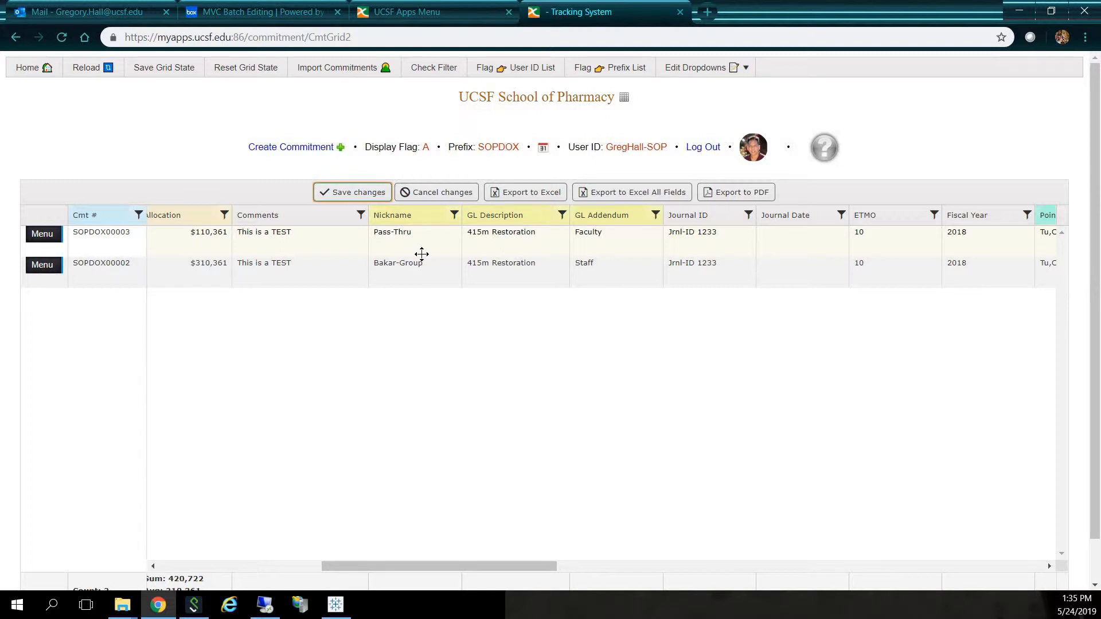
- View the Nickname choices for commitment SOPDOX00002 and the Department choices for SOPDOX00003
left_click(427, 272)
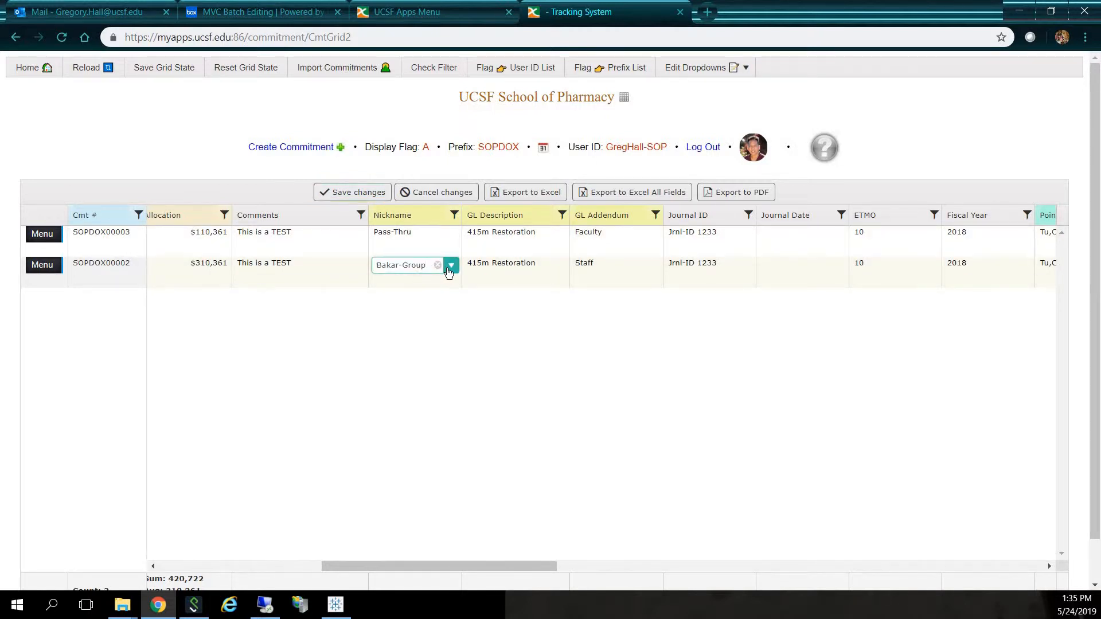
left_click(450, 267)
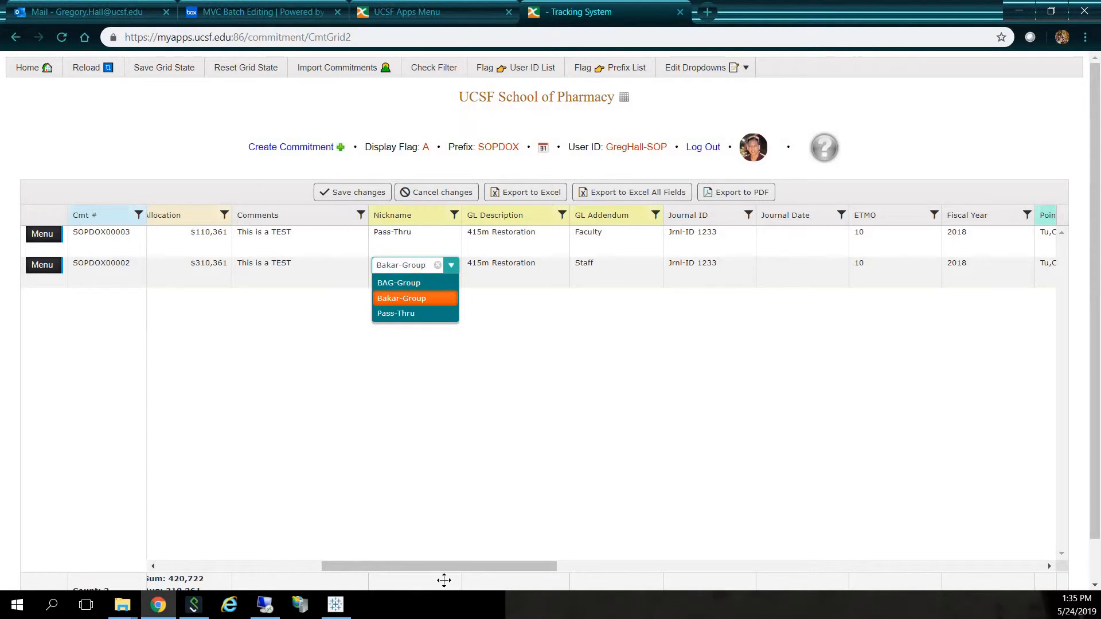
left_click_drag(444, 563, 235, 552)
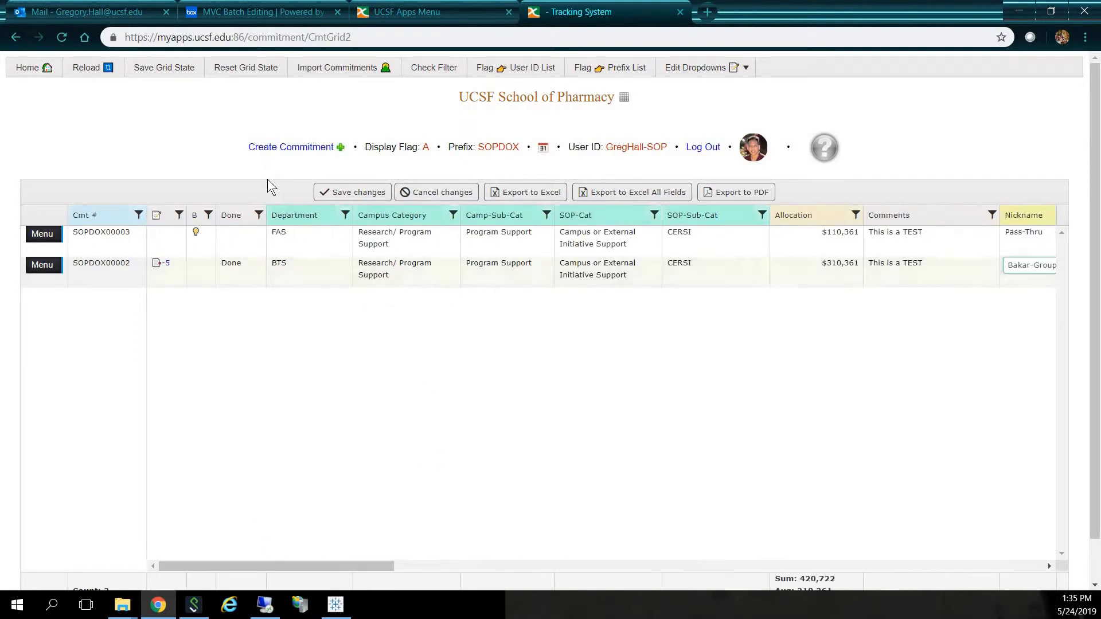
left_click(339, 236)
left_click(343, 235)
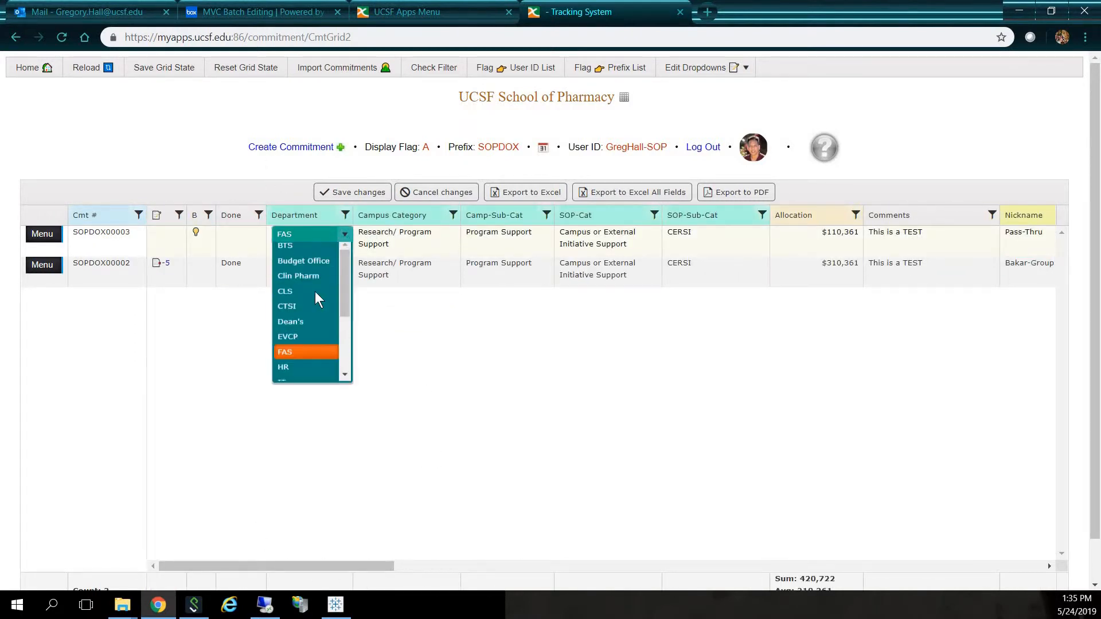
- Add a new department named TEST to the Department List and save the changes
left_click(713, 67)
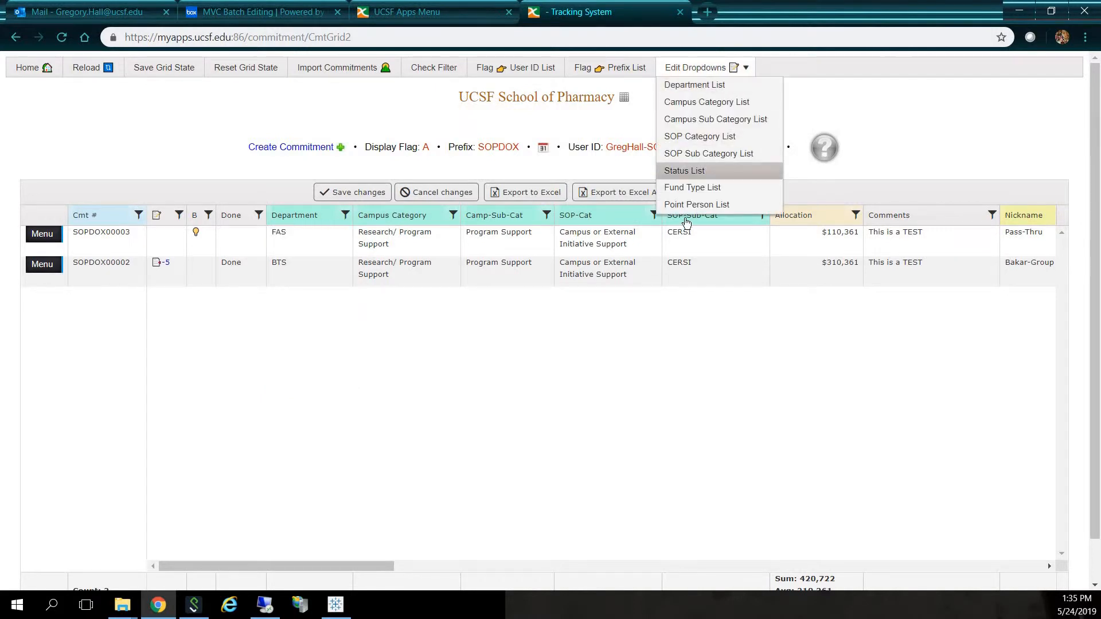
left_click(695, 84)
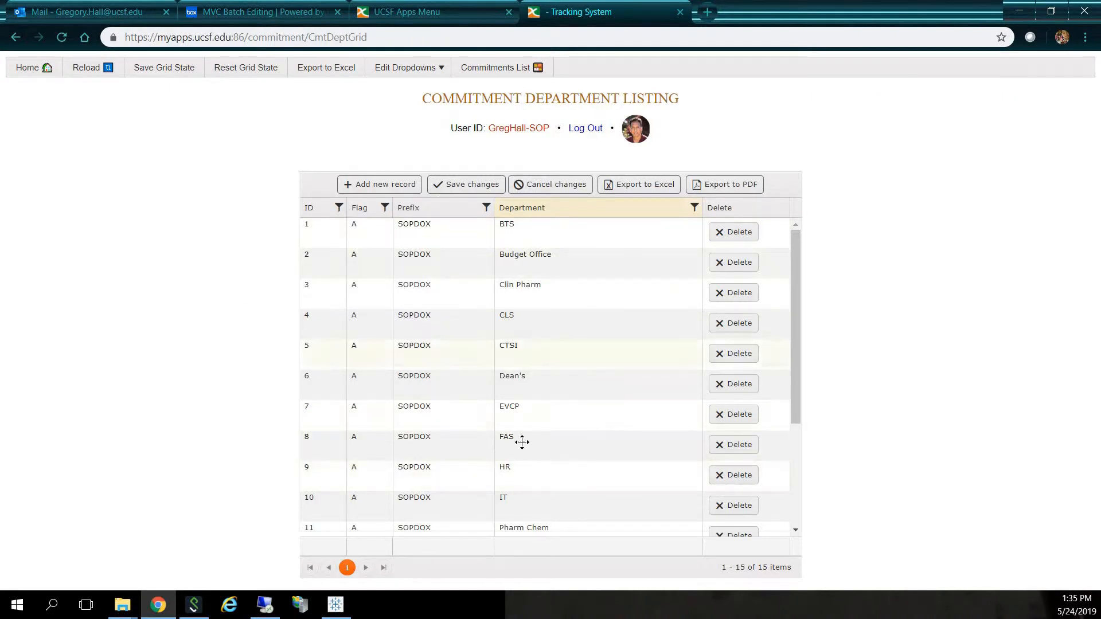
left_click(398, 188)
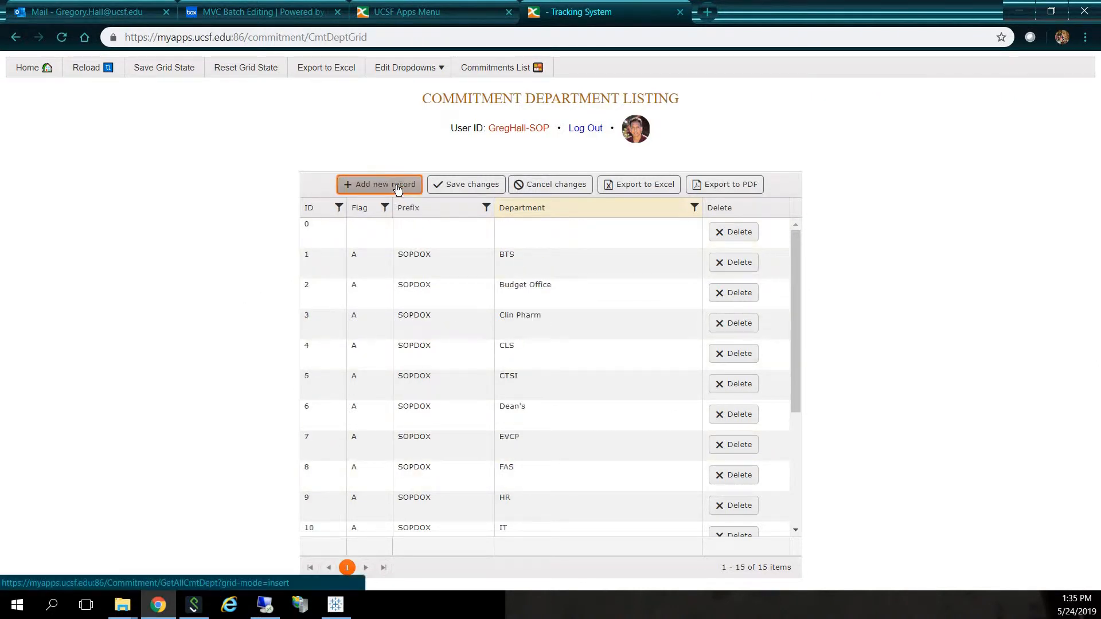
left_click(533, 234)
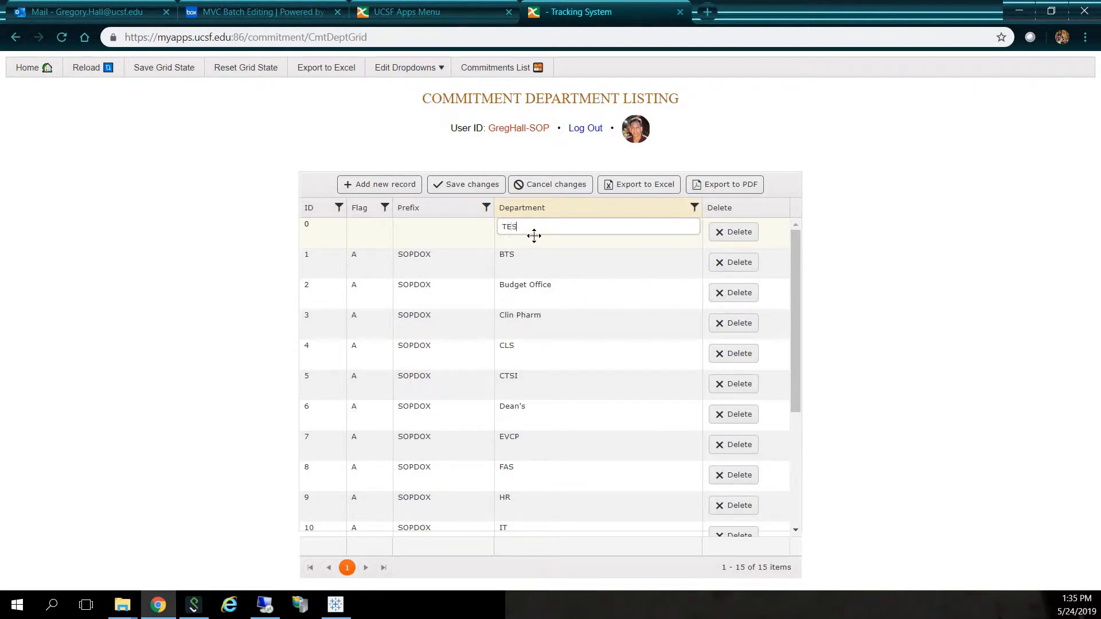
left_click(474, 186)
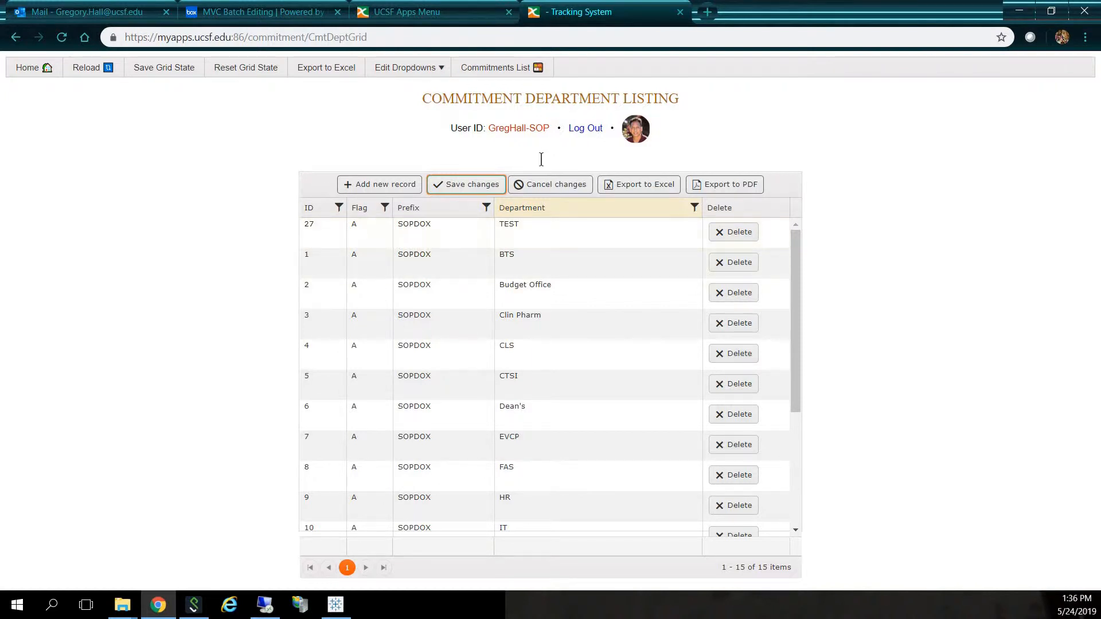
- Return to the commitments list, set the Department of commitment SOPDOX00003 to TEST and save the changes
left_click(496, 72)
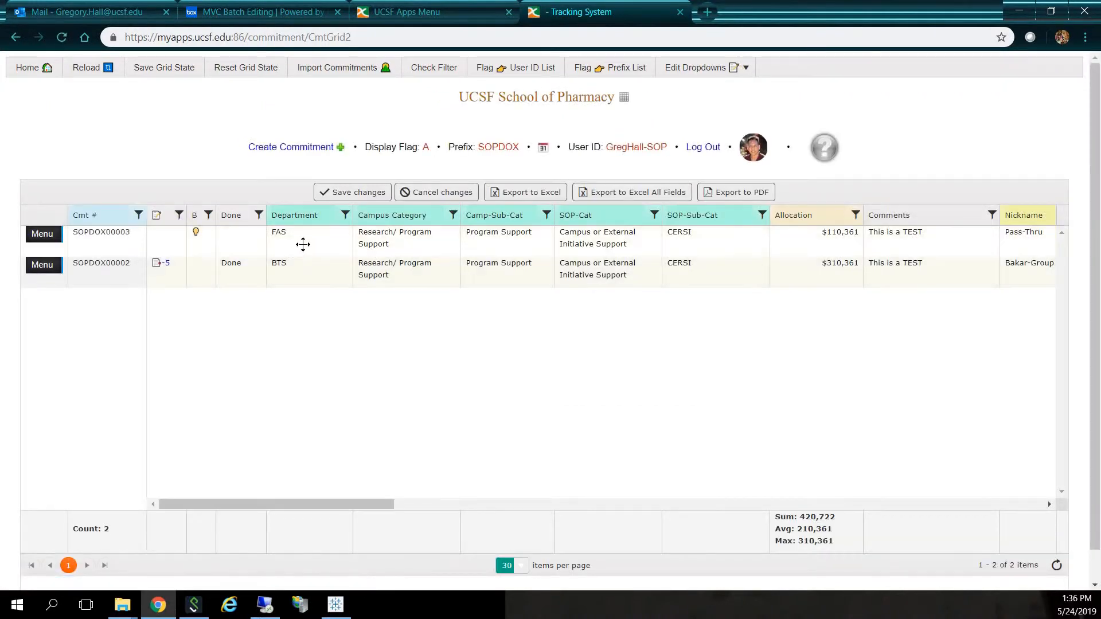
left_click(313, 244)
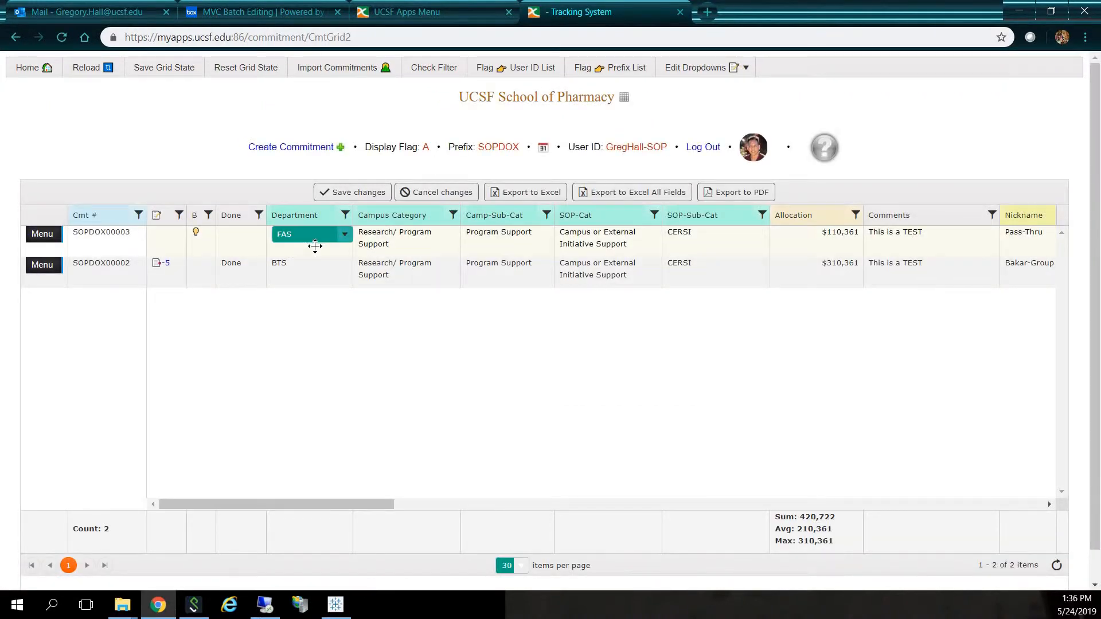
left_click(345, 242)
scroll(341, 337, "down", 4)
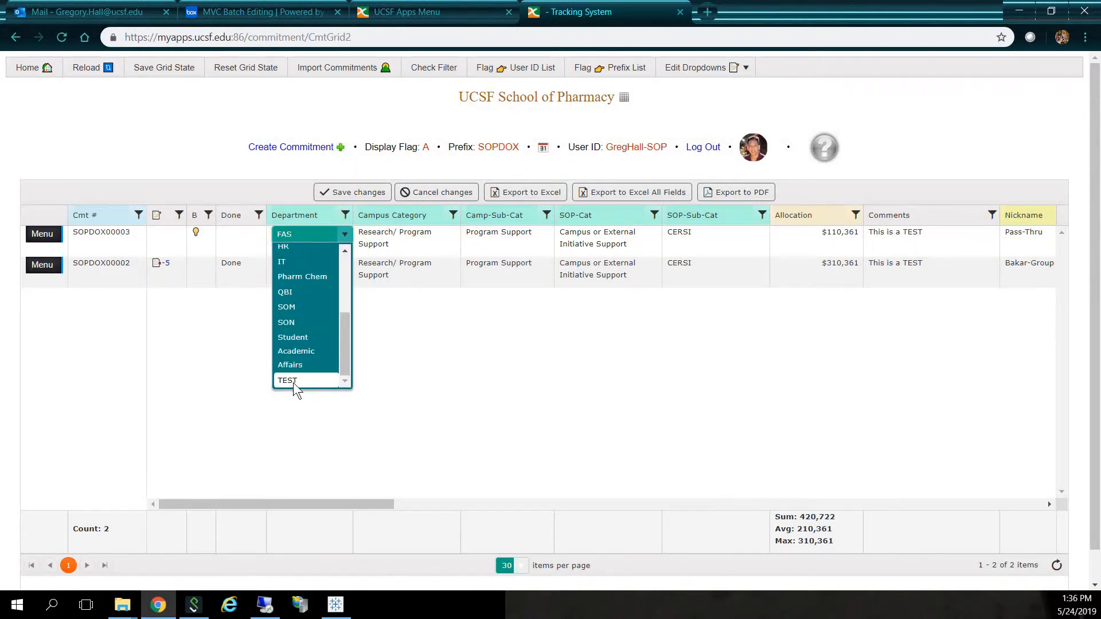
left_click(294, 380)
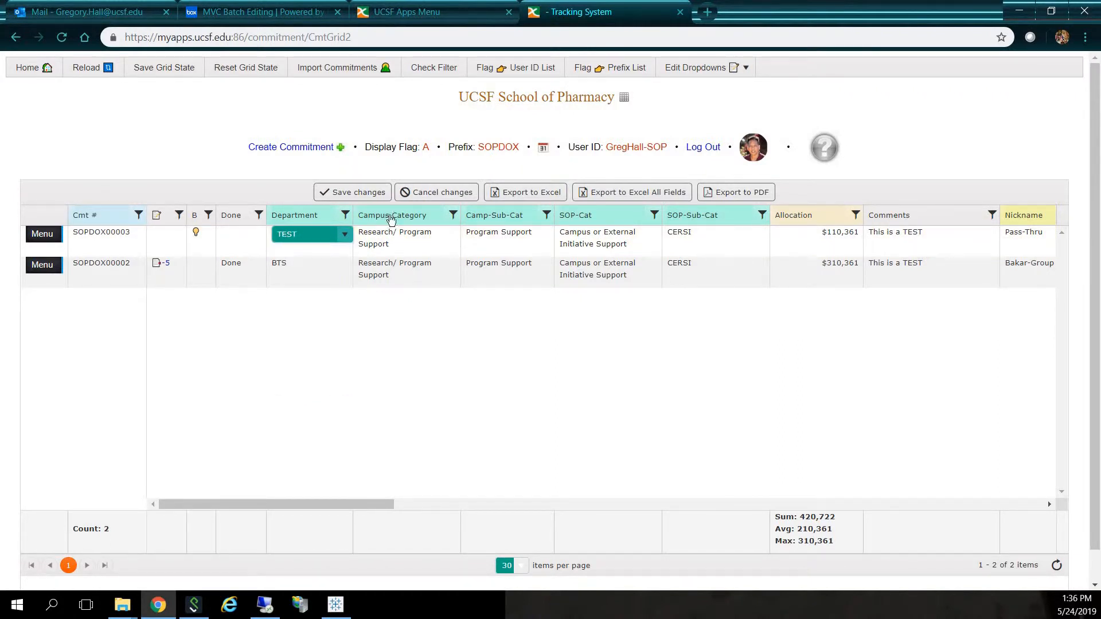
left_click(361, 196)
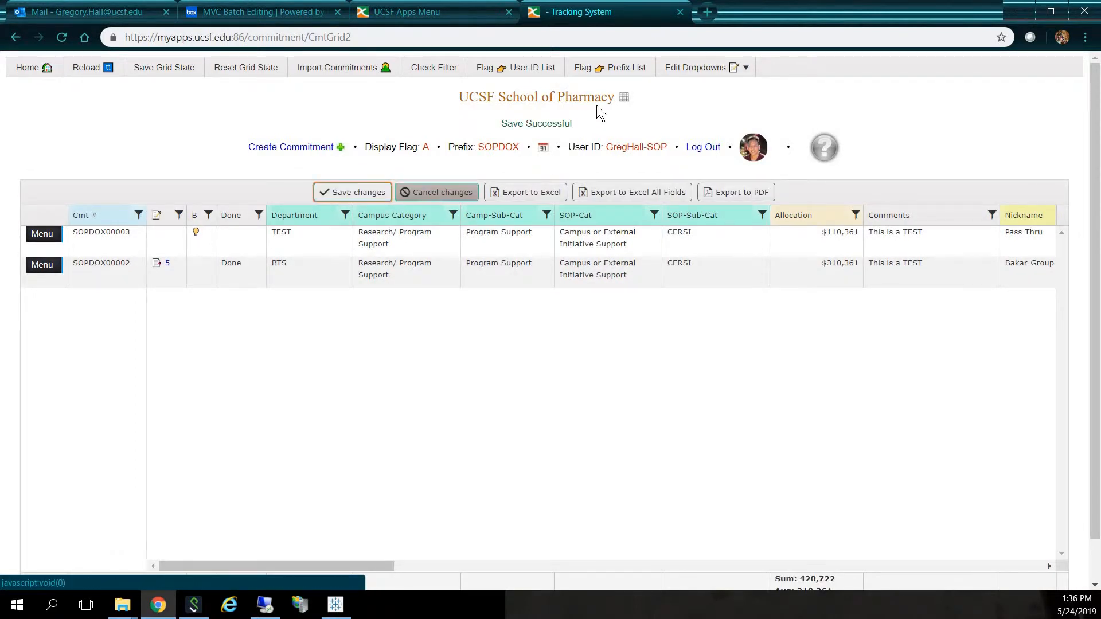
- Delete the TEST department from the Department List and save the changes
left_click(686, 69)
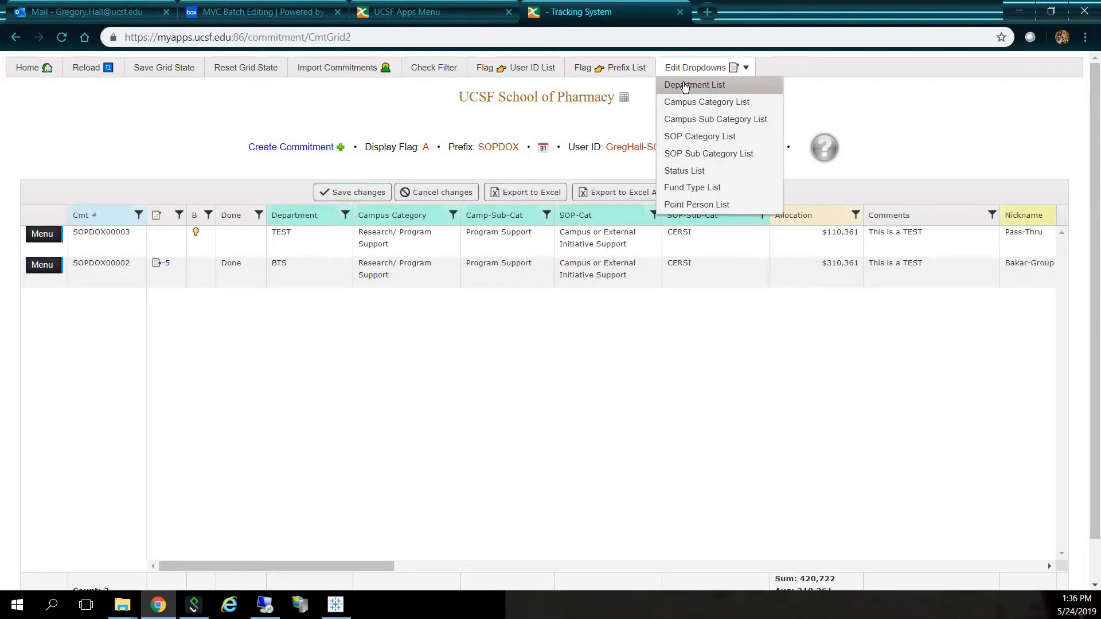
left_click(684, 85)
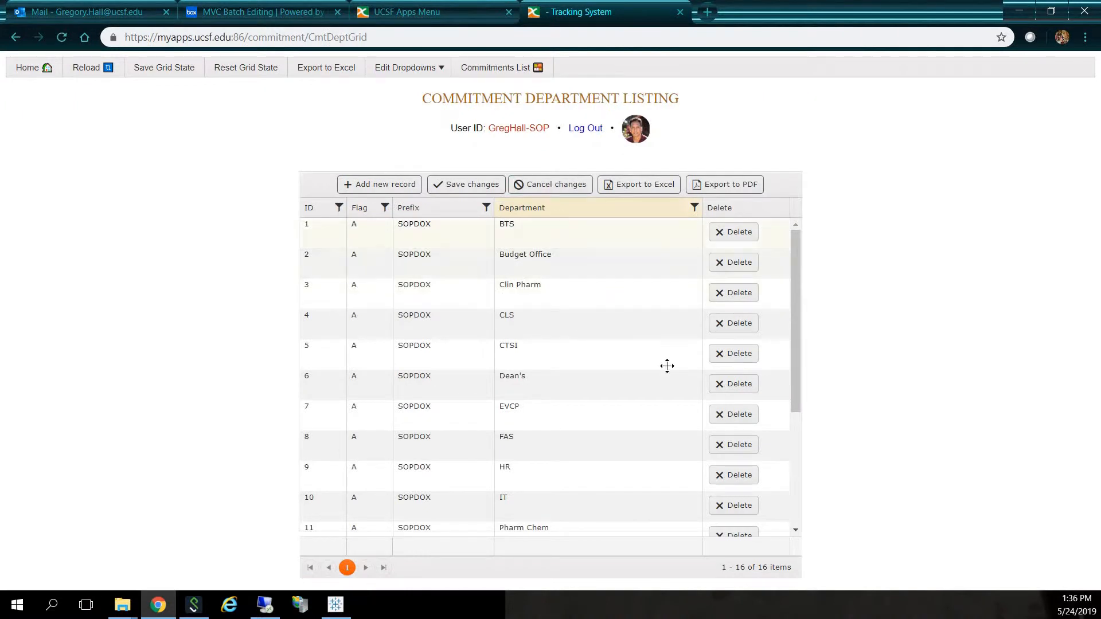
left_click_drag(799, 266, 809, 421)
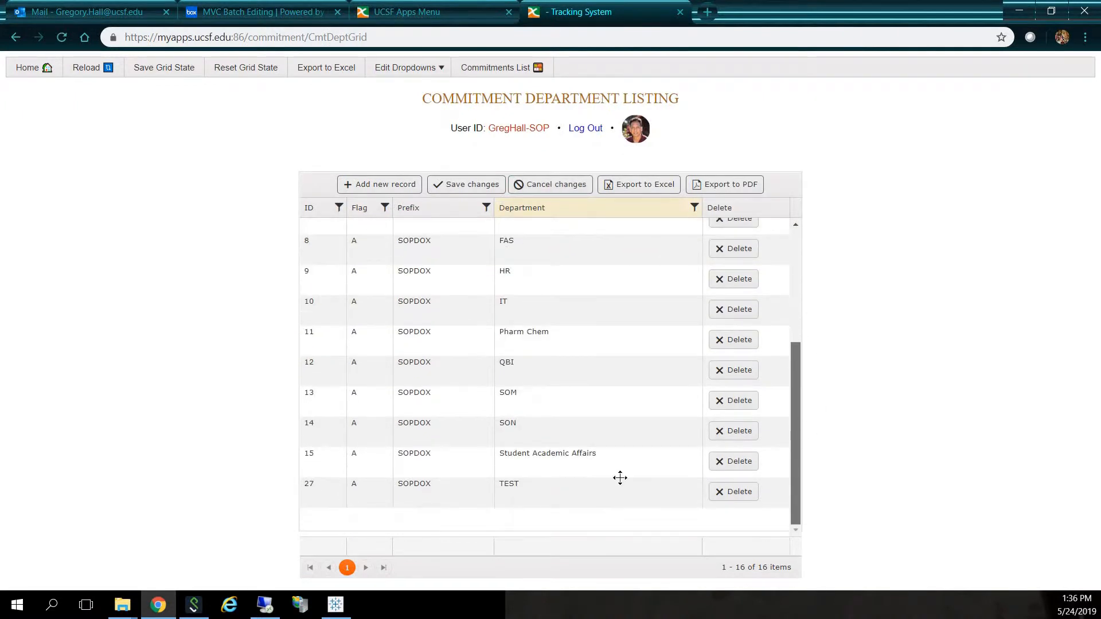
left_click(754, 491)
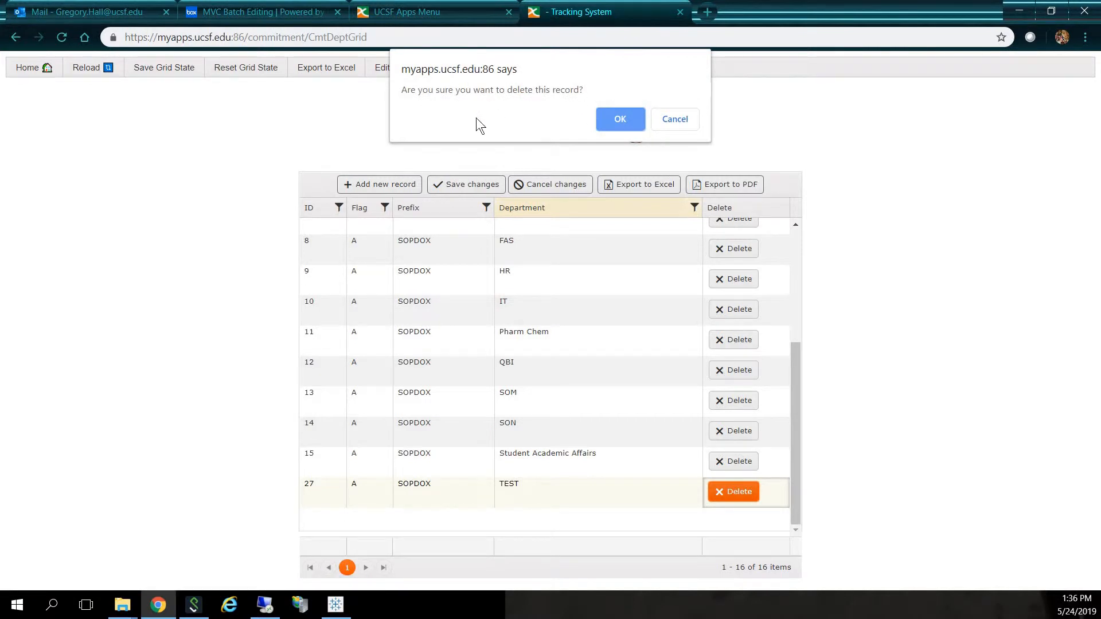
left_click(630, 119)
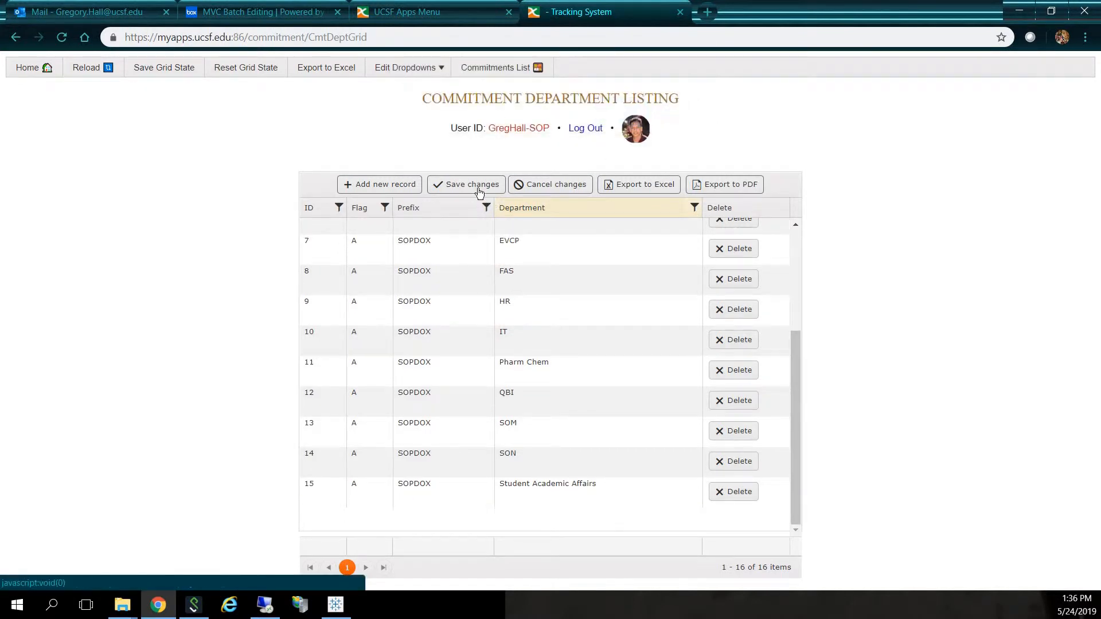
left_click(479, 187)
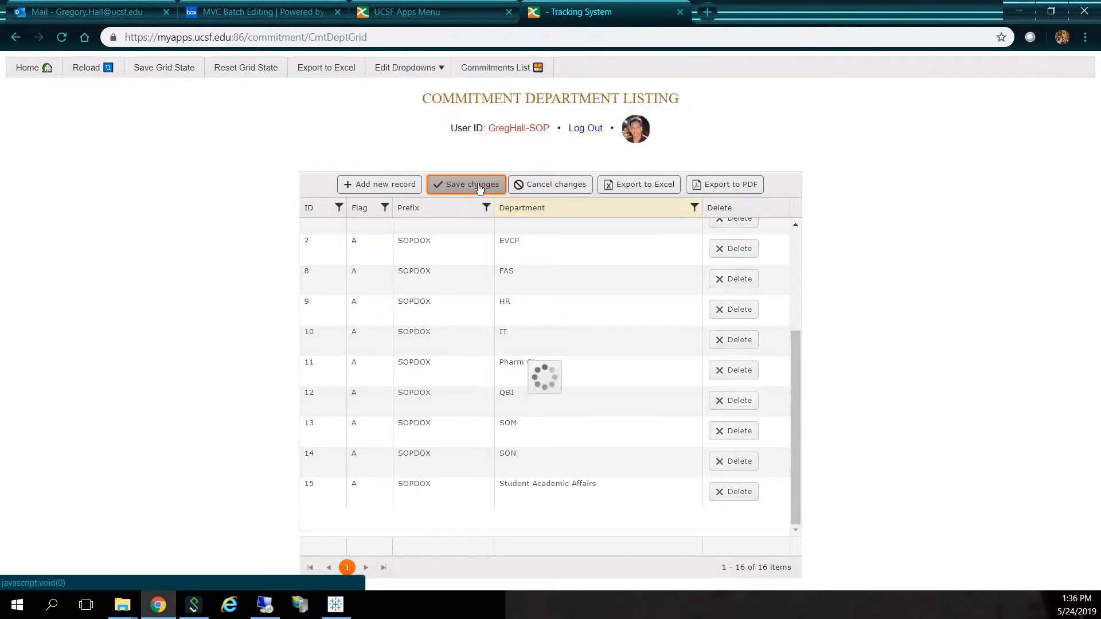
- Back in the commitments list, set the Department of commitment SOPDOX00003 to FAS and save the changes
left_click(514, 74)
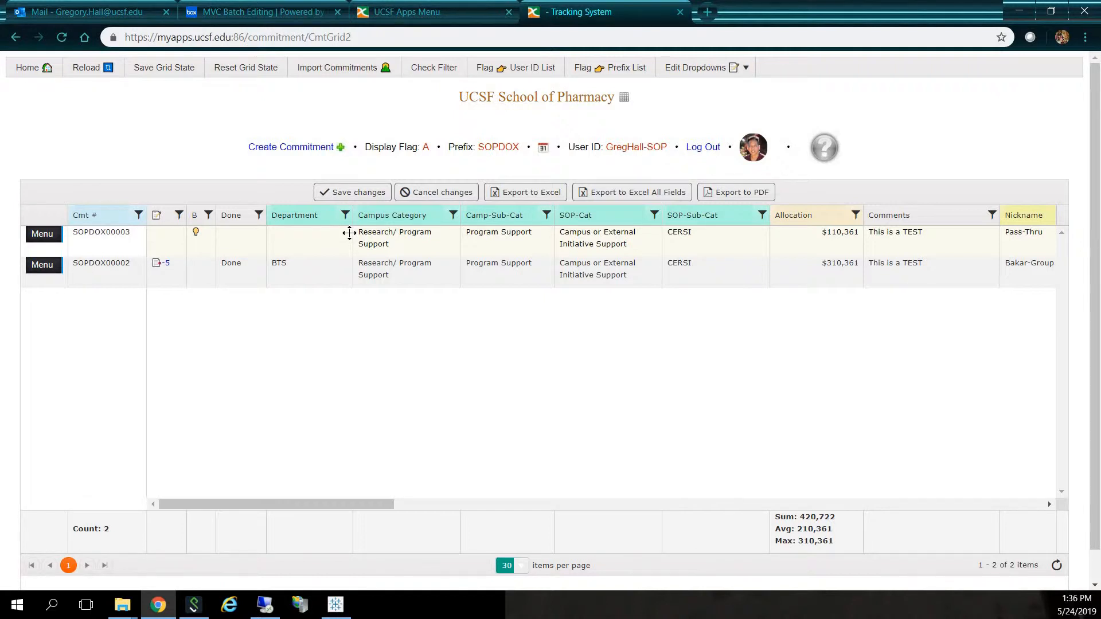
left_click(305, 235)
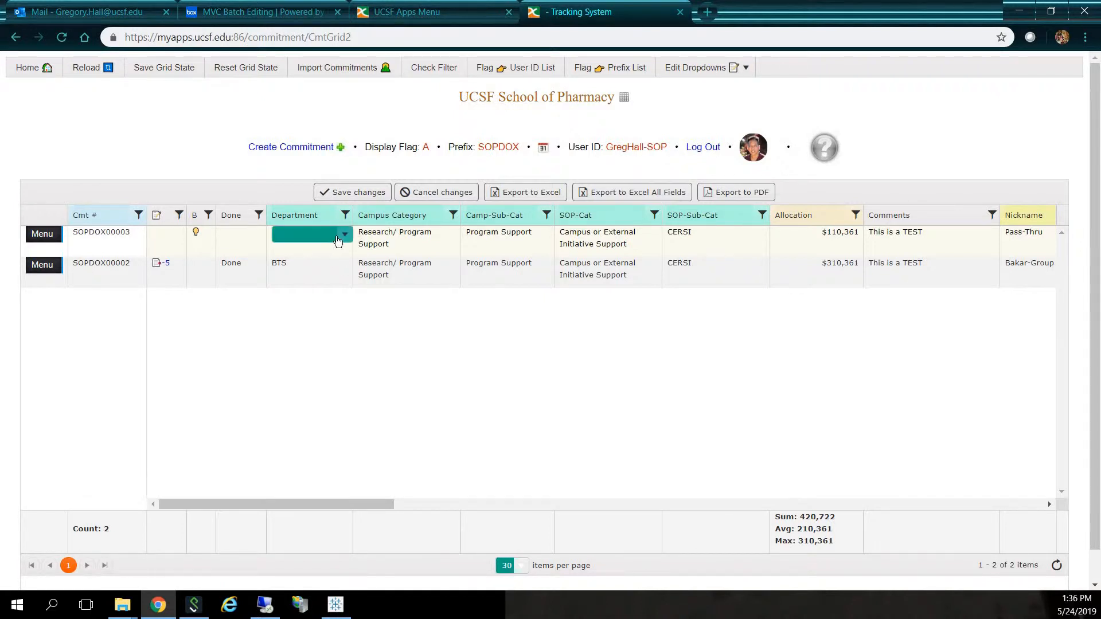
left_click(344, 238)
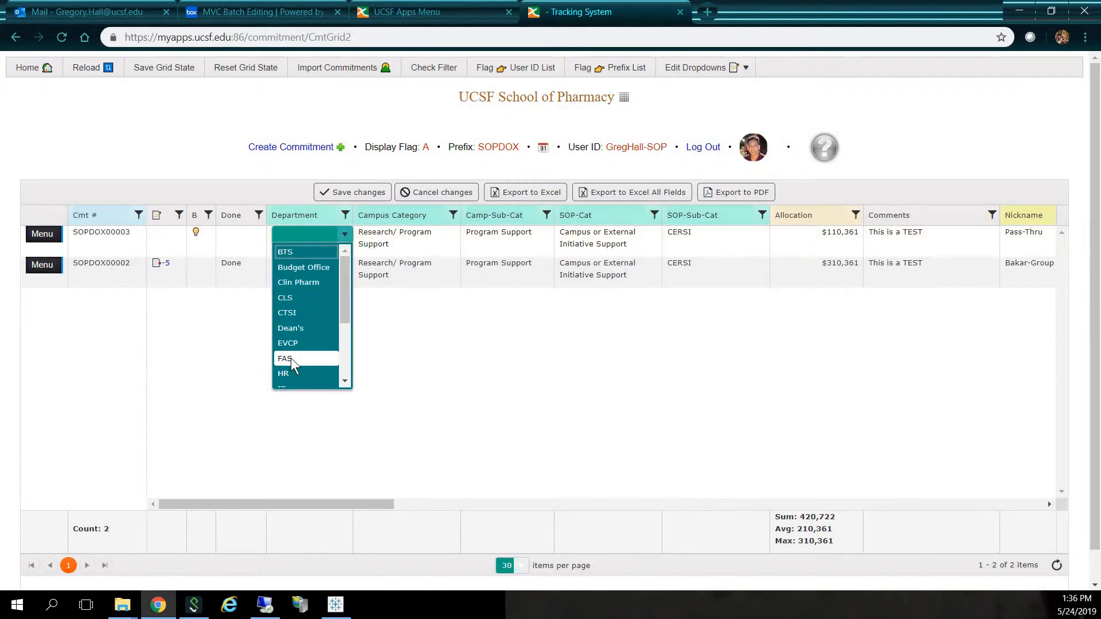
left_click(291, 358)
left_click(376, 193)
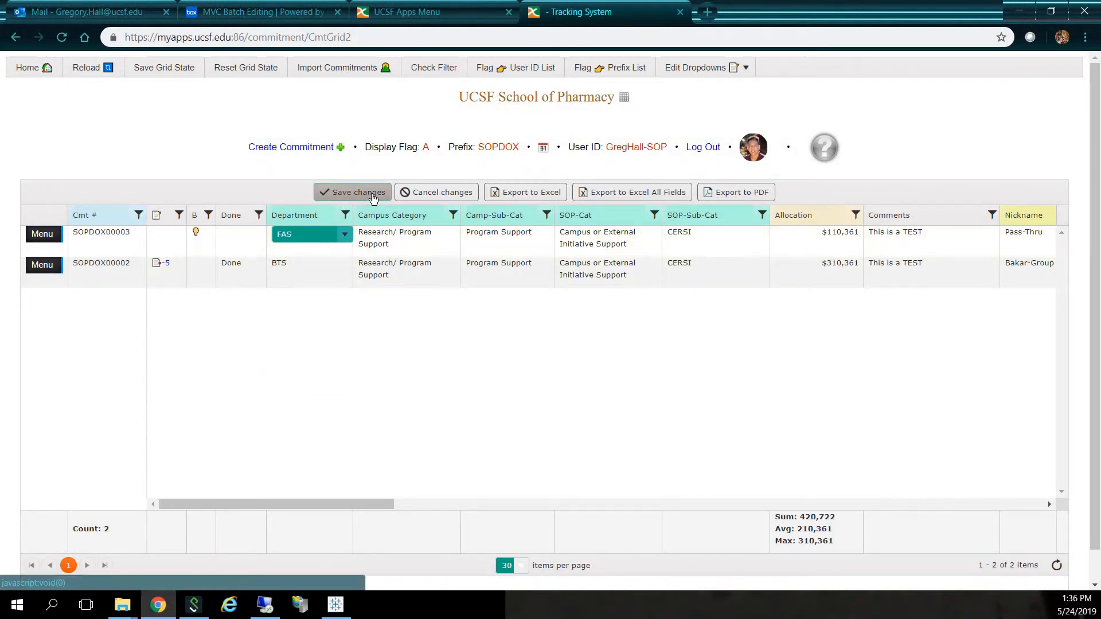
- Rename the FAS department to FAS!! in the Department List, save, and return to the commitments list
left_click(703, 67)
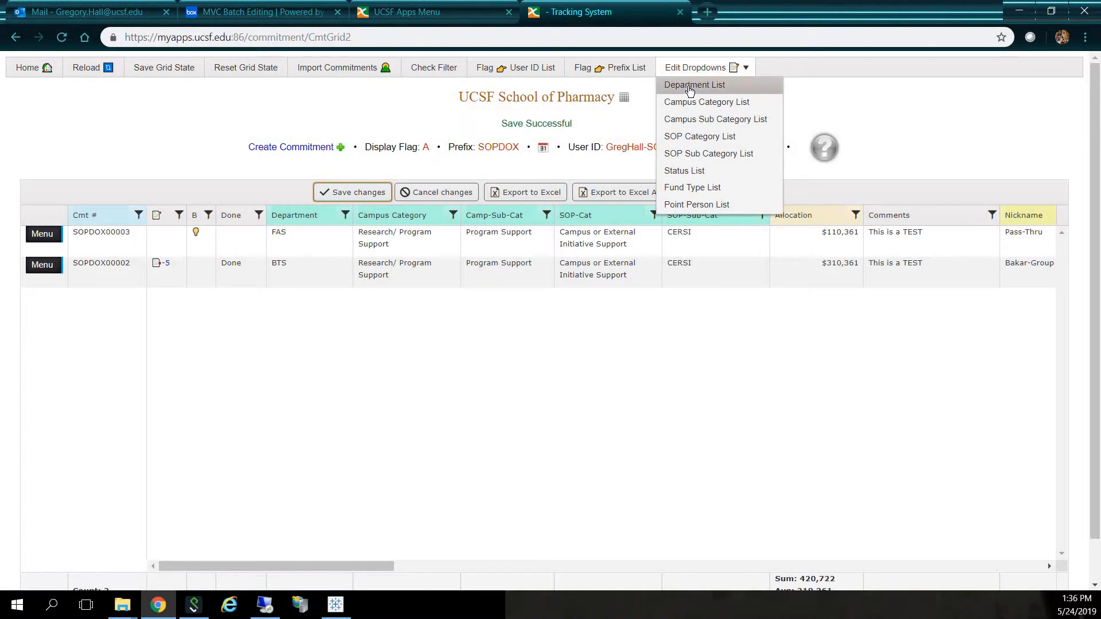
left_click(690, 86)
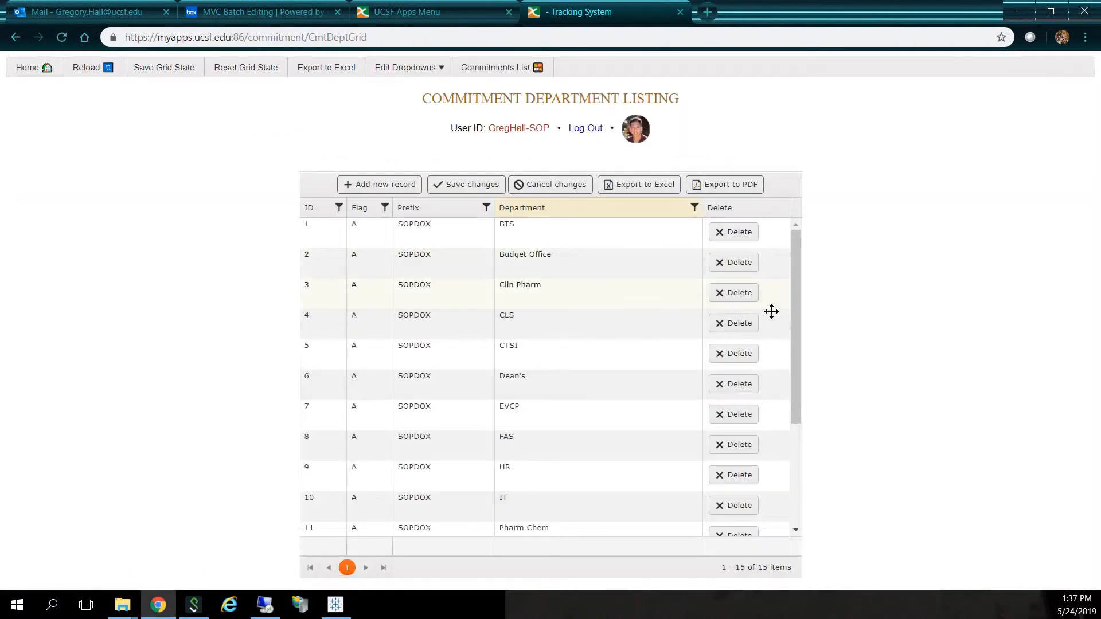
left_click(552, 442)
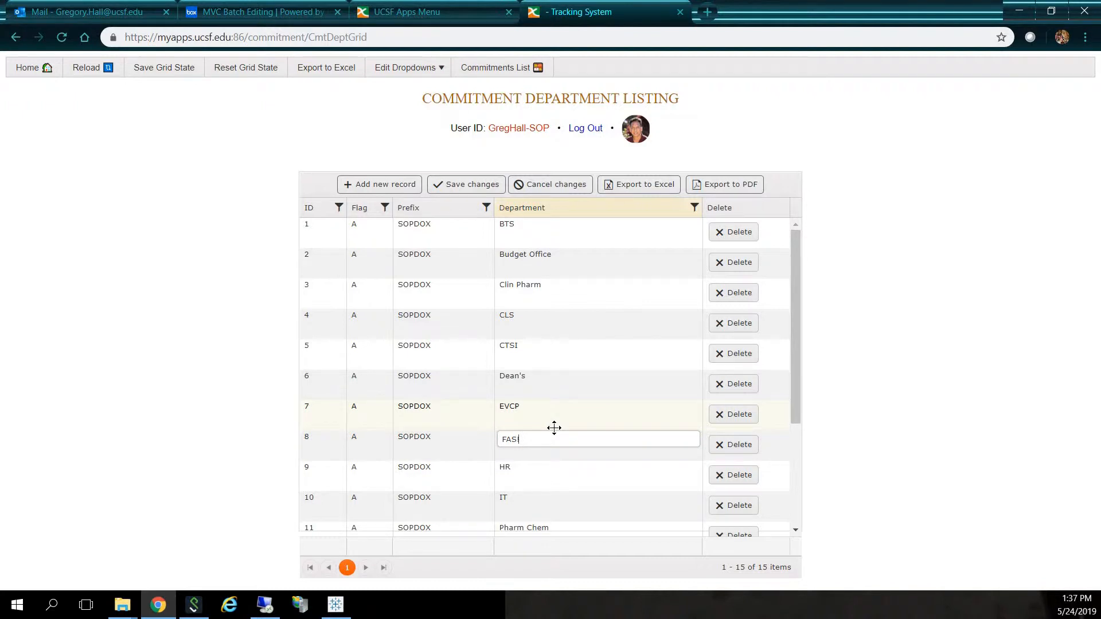
type("!!")
left_click(463, 188)
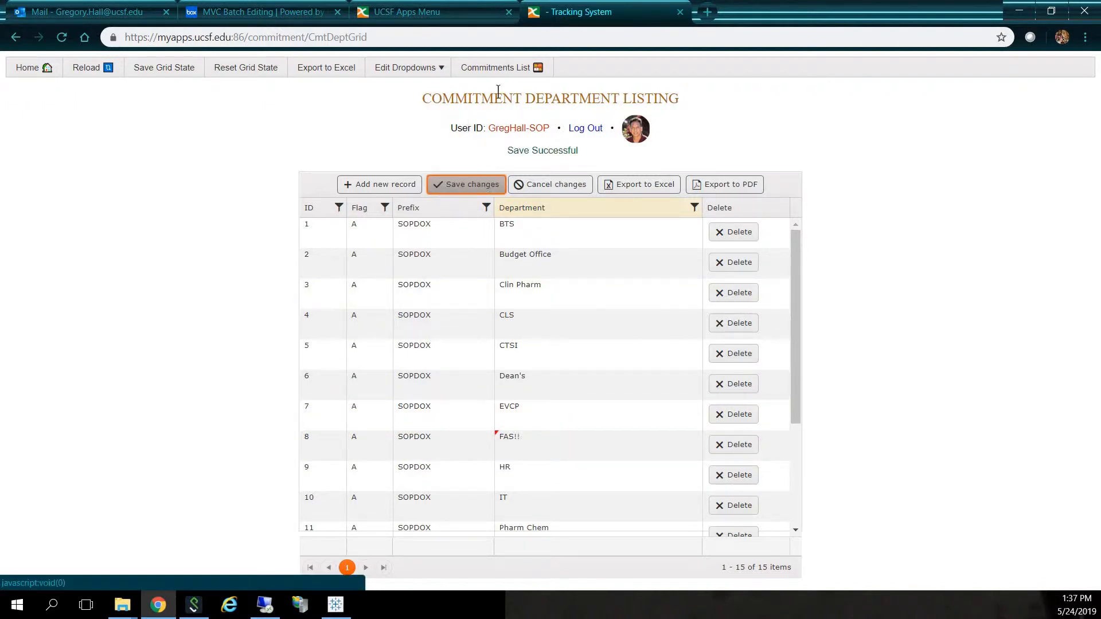
left_click(489, 69)
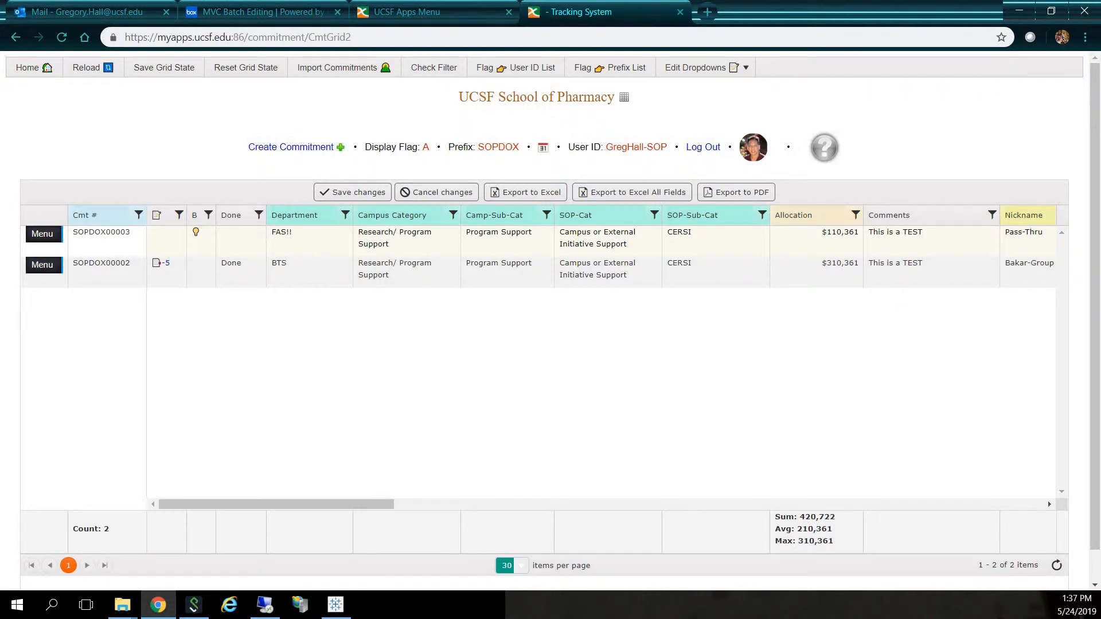
- Rename the FAS!! department to FAS in the Department List, save, and return to the commitments list
left_click(731, 67)
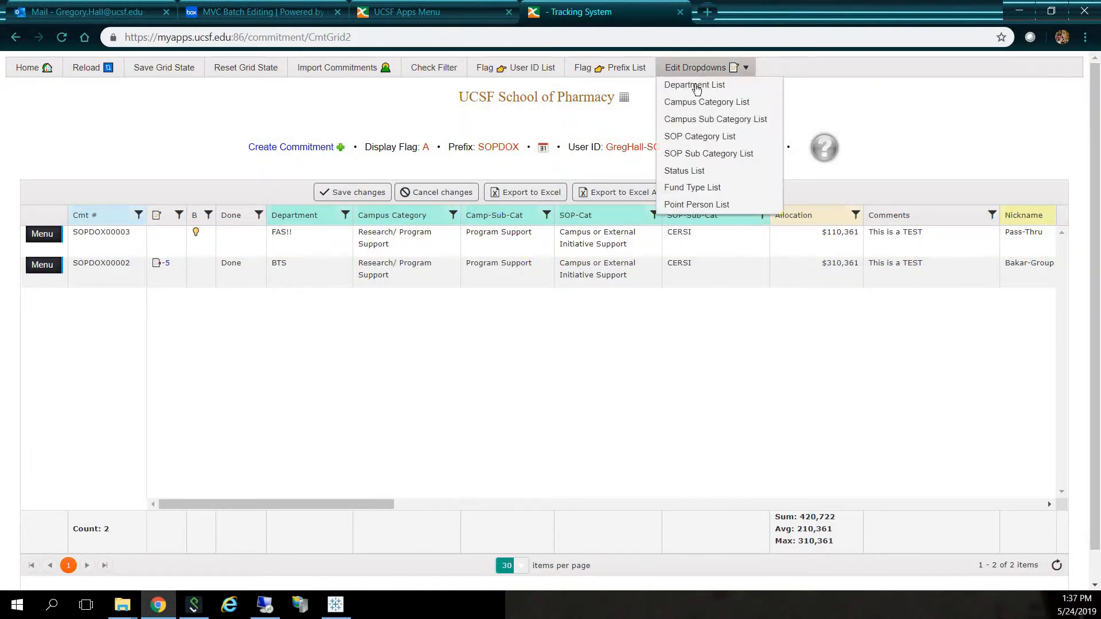
left_click(698, 91)
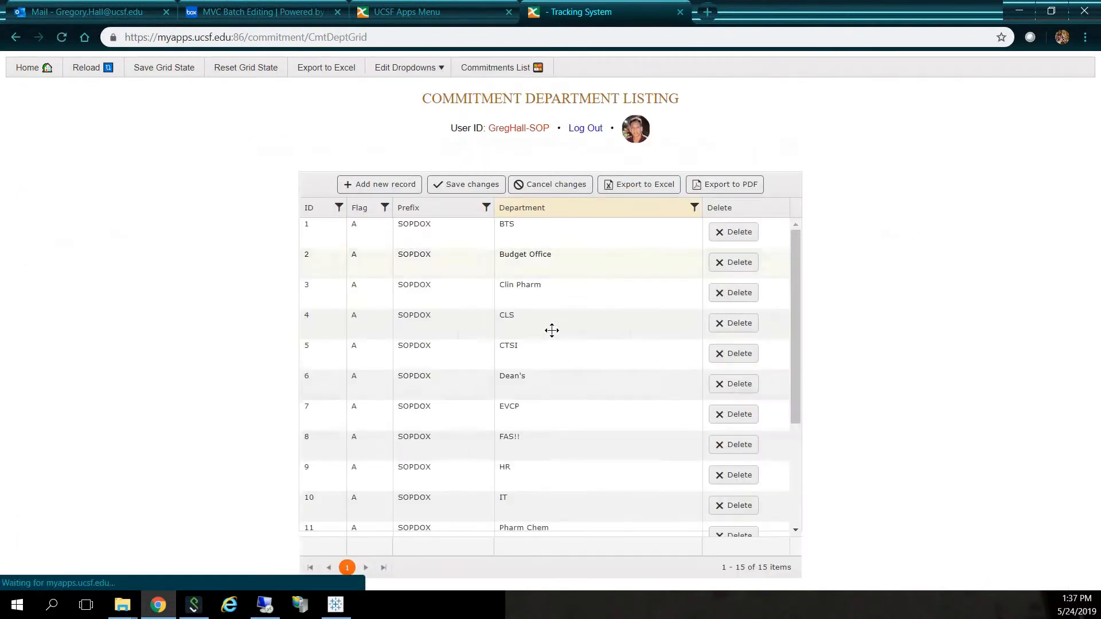
left_click(555, 448)
key("BackSpace")
key("BackSpace")
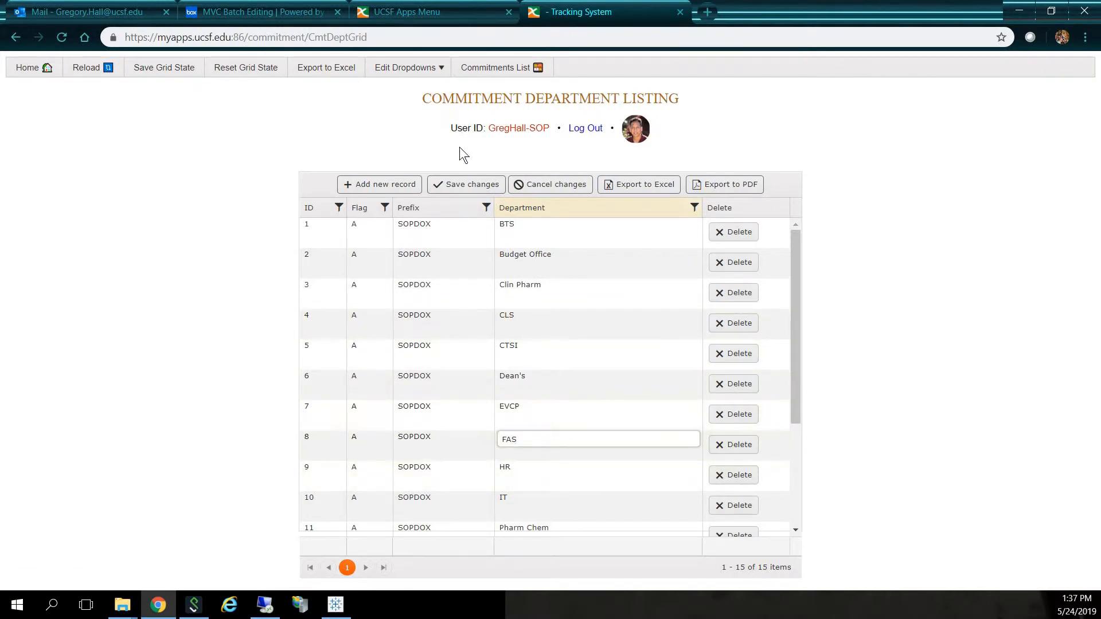
left_click(462, 189)
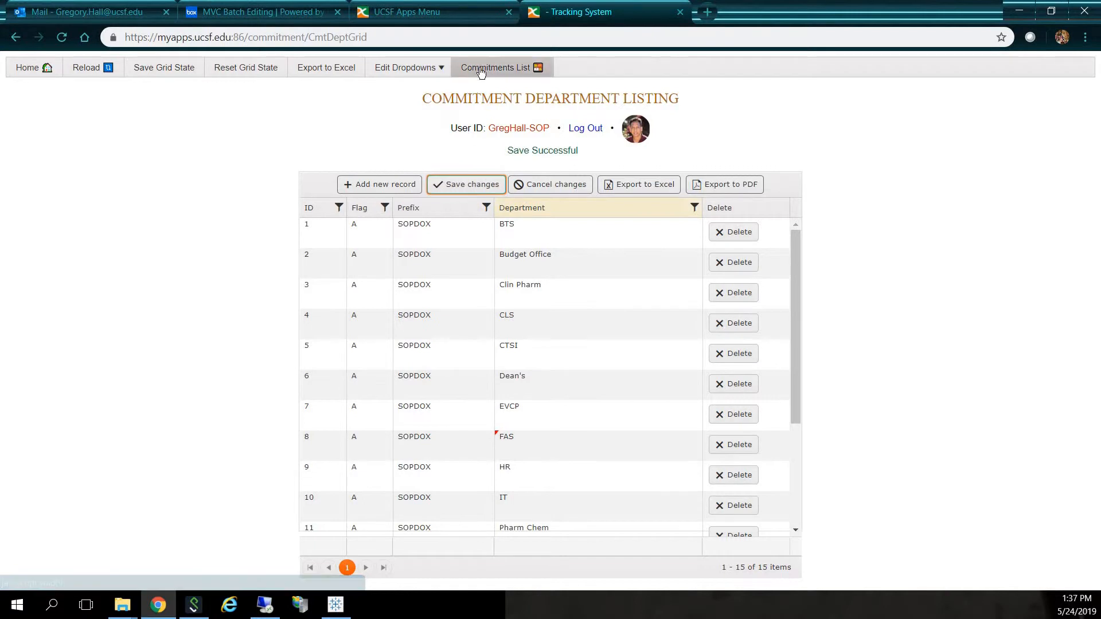
left_click(481, 70)
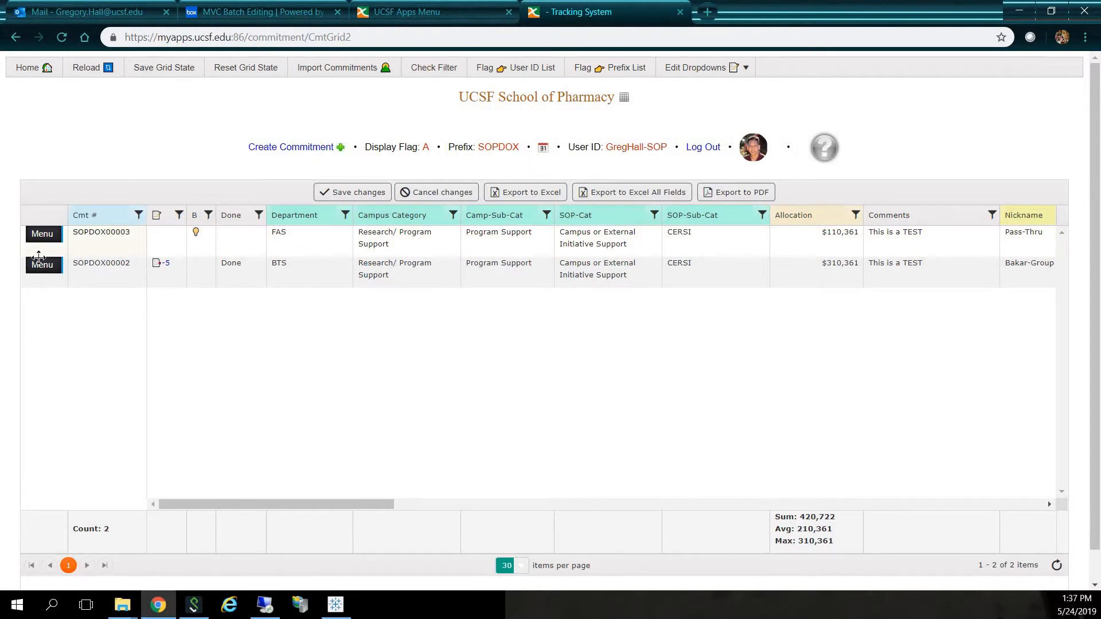
- Open commitment SOPDOX00003 in its edit form and switch Blanket to No and back to Yes
mouse_move(52, 235)
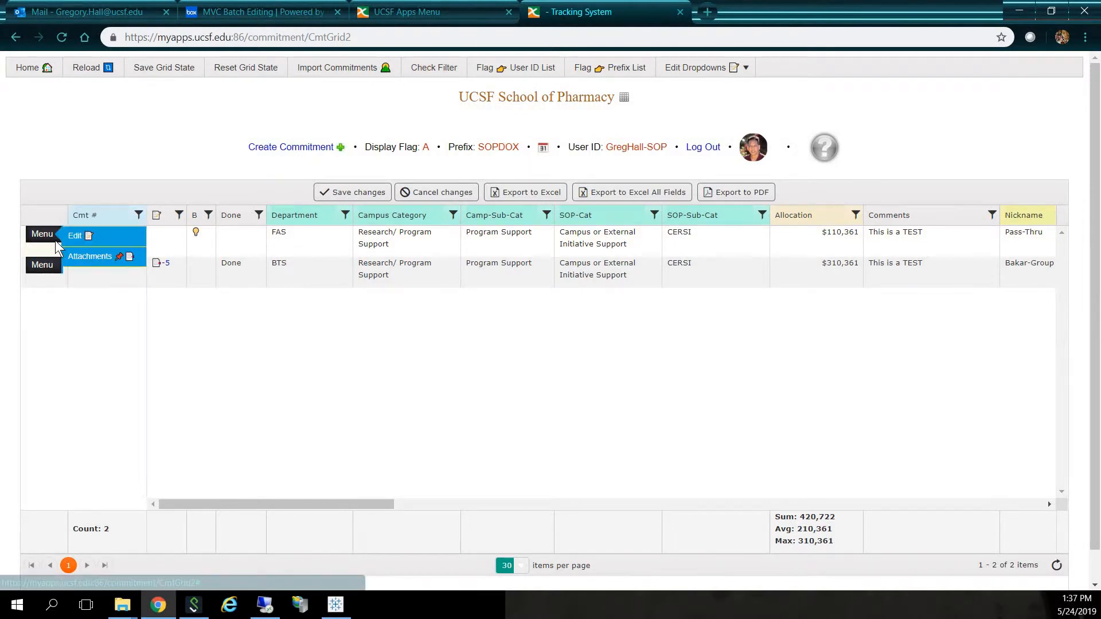
left_click(88, 240)
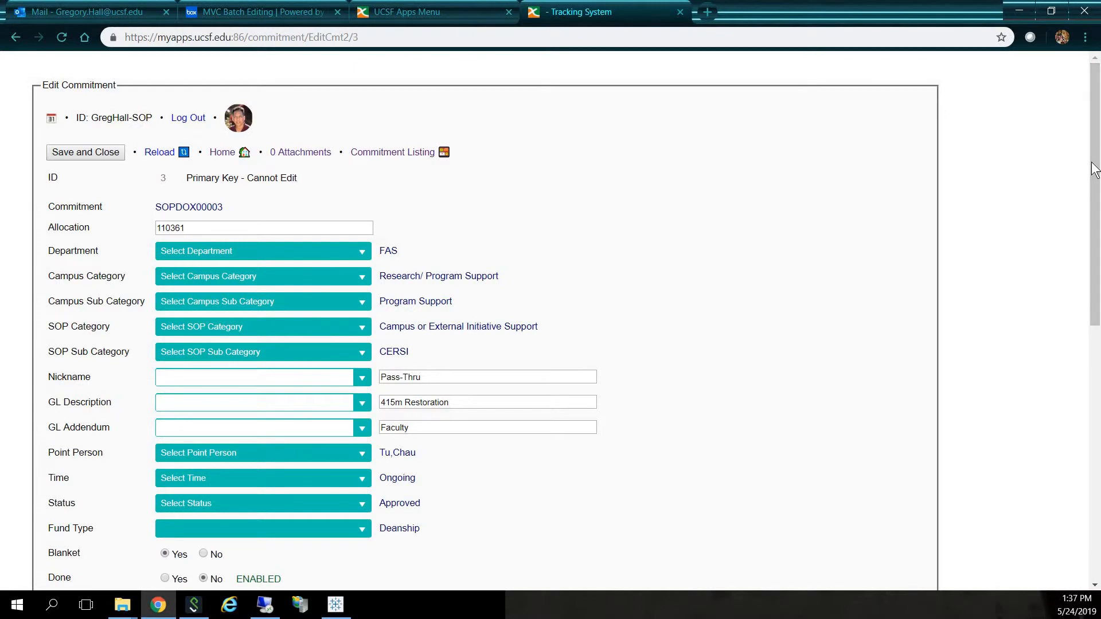
left_click_drag(1097, 205, 1097, 368)
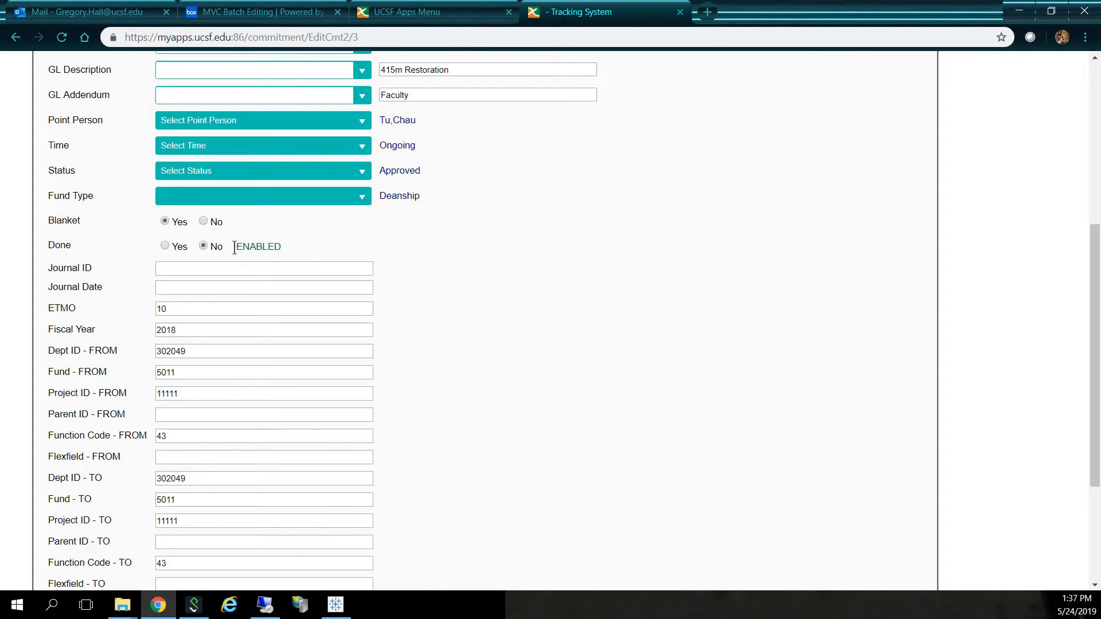
left_click(204, 222)
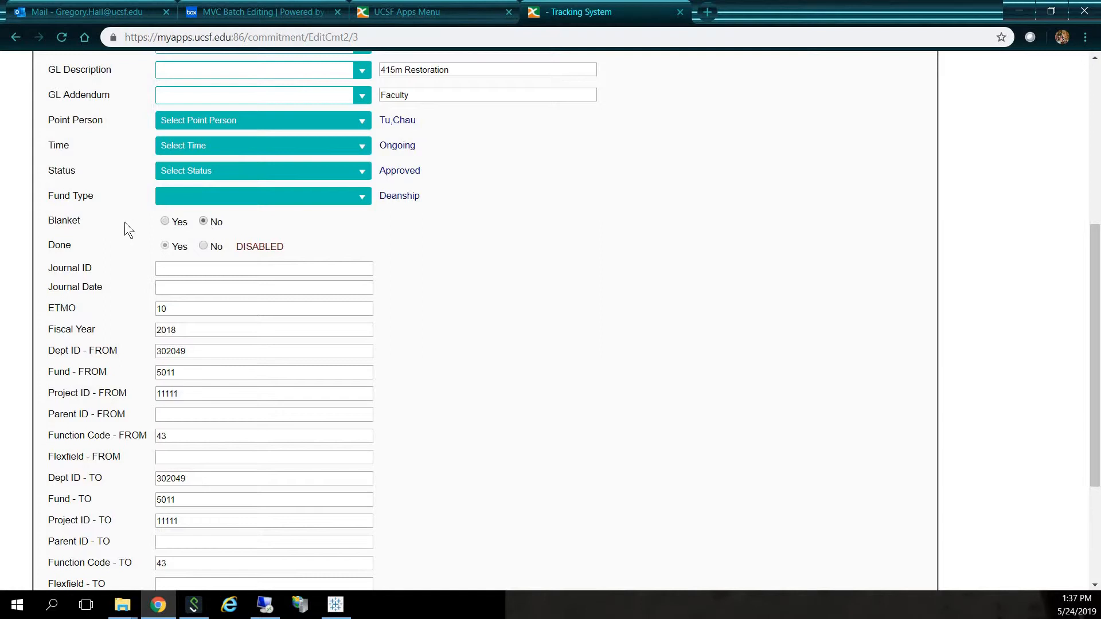
left_click(165, 222)
- Add 2 children commitments to SOPDOX00003, then save and close the edit form
scroll(598, 234, "down", 4)
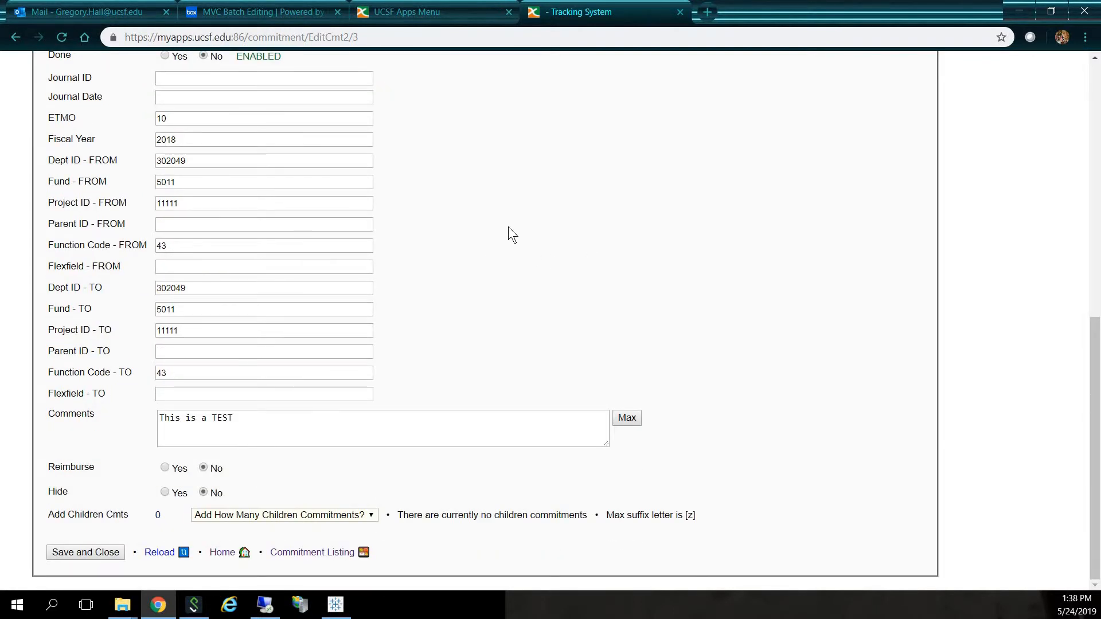
left_click(302, 514)
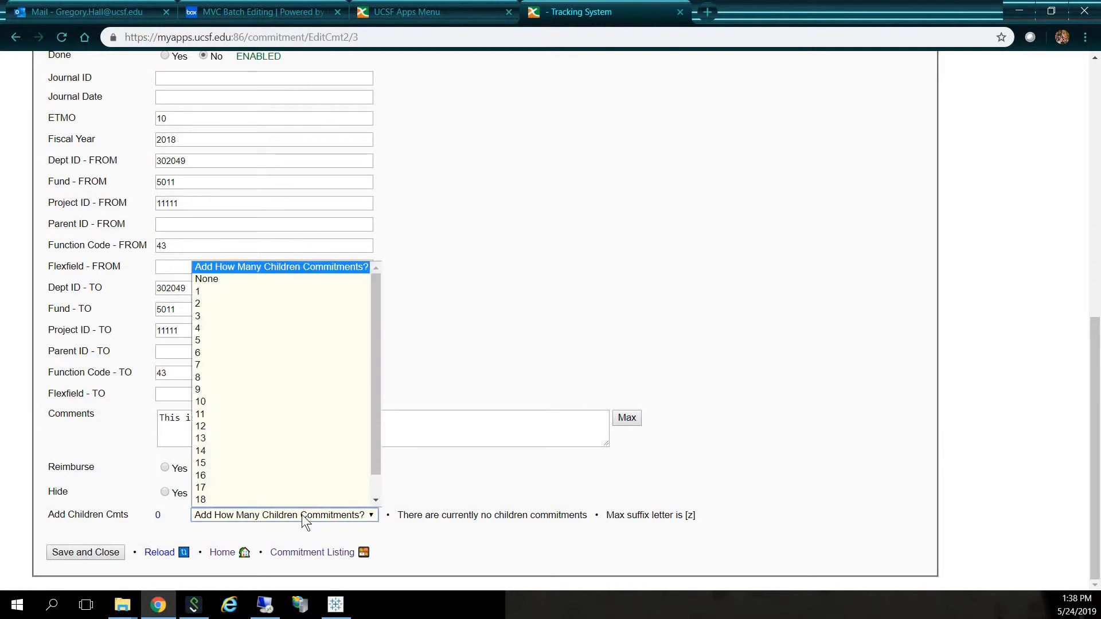
left_click(205, 303)
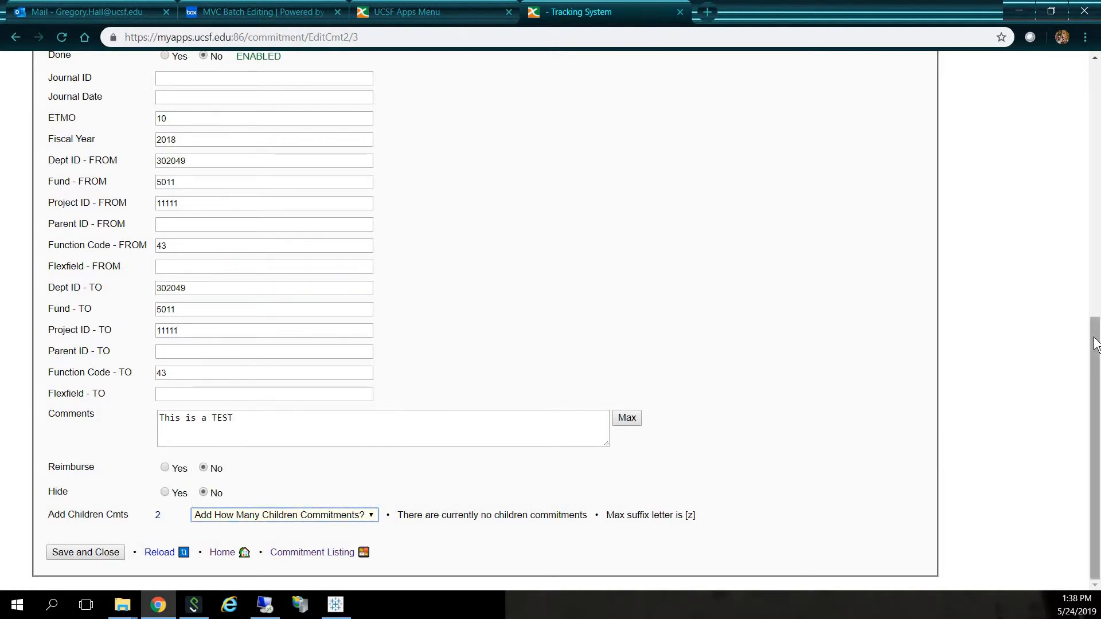
scroll(1095, 344, "up", 9)
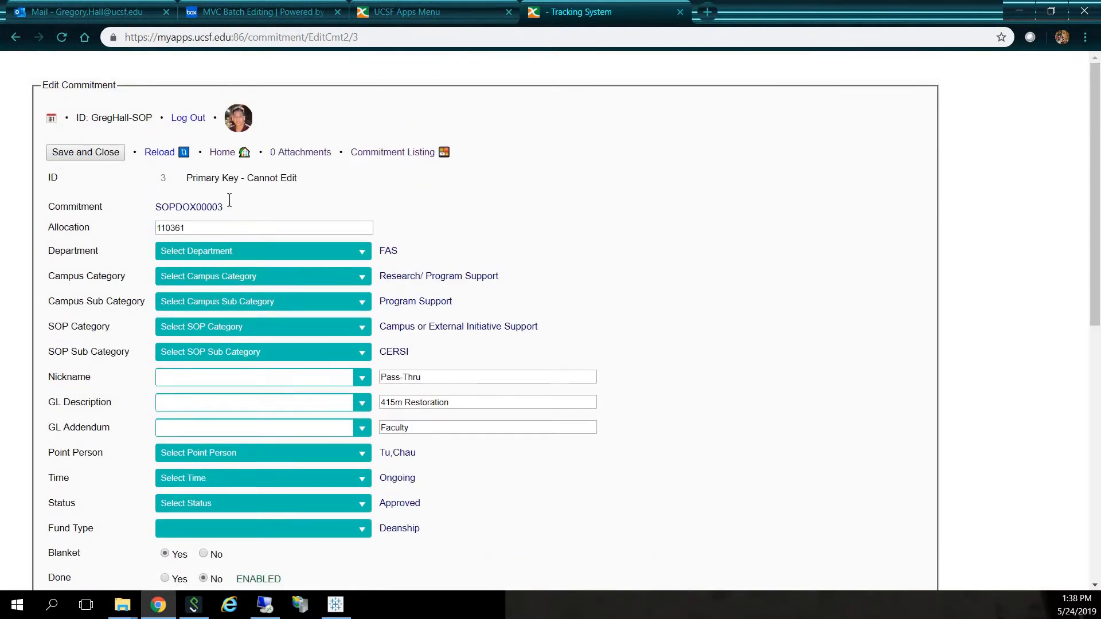
left_click(68, 150)
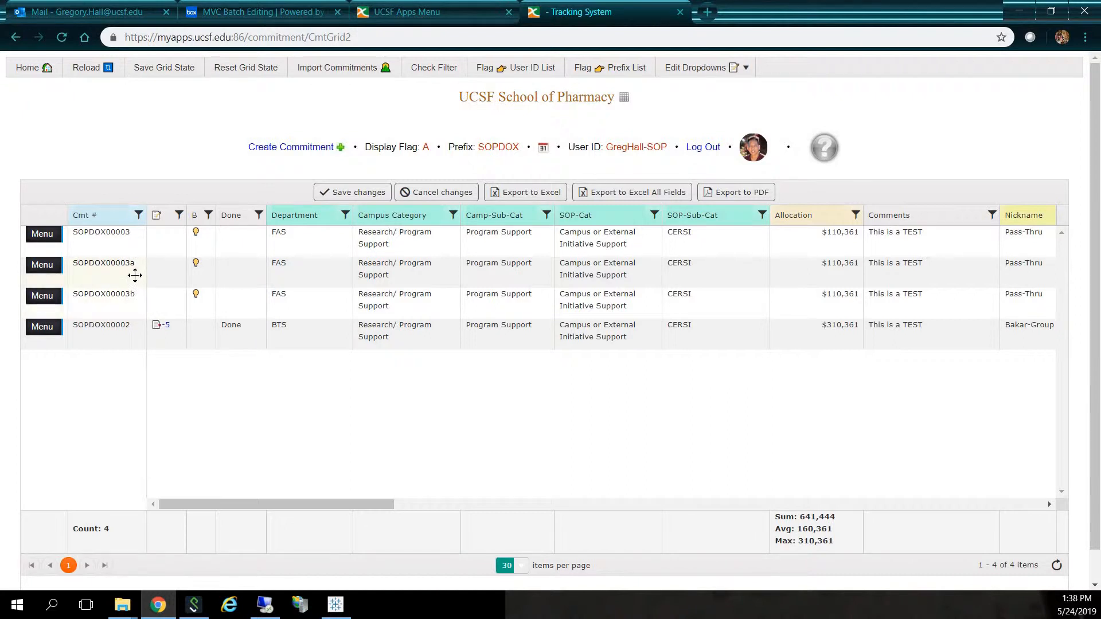
- Open the attachments listing of commitment SOPDOX00002
mouse_move(53, 234)
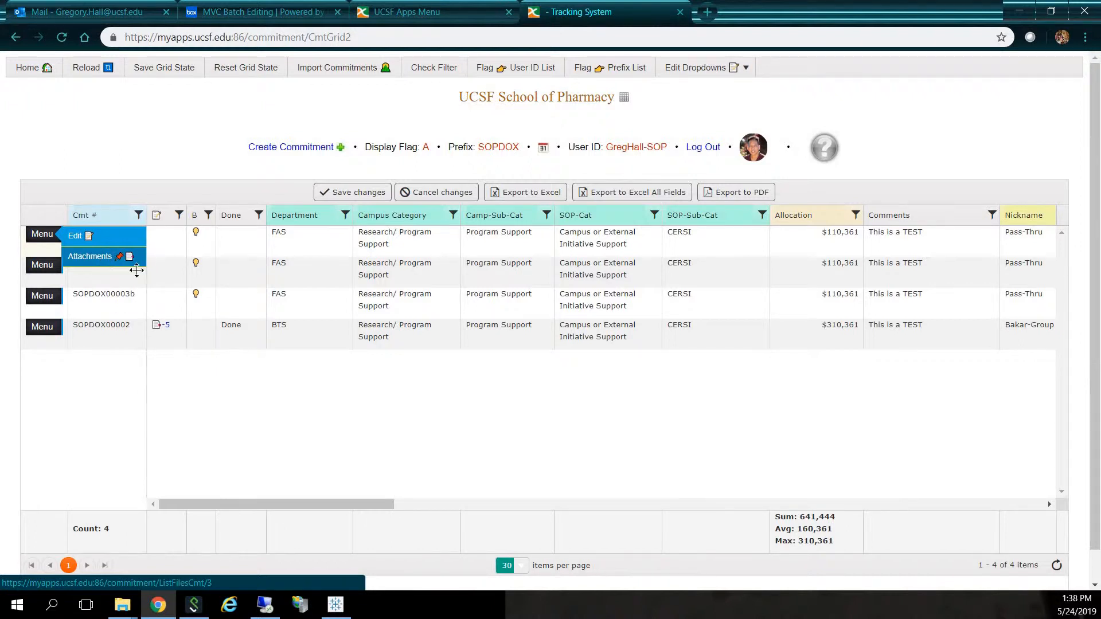
left_click(155, 326)
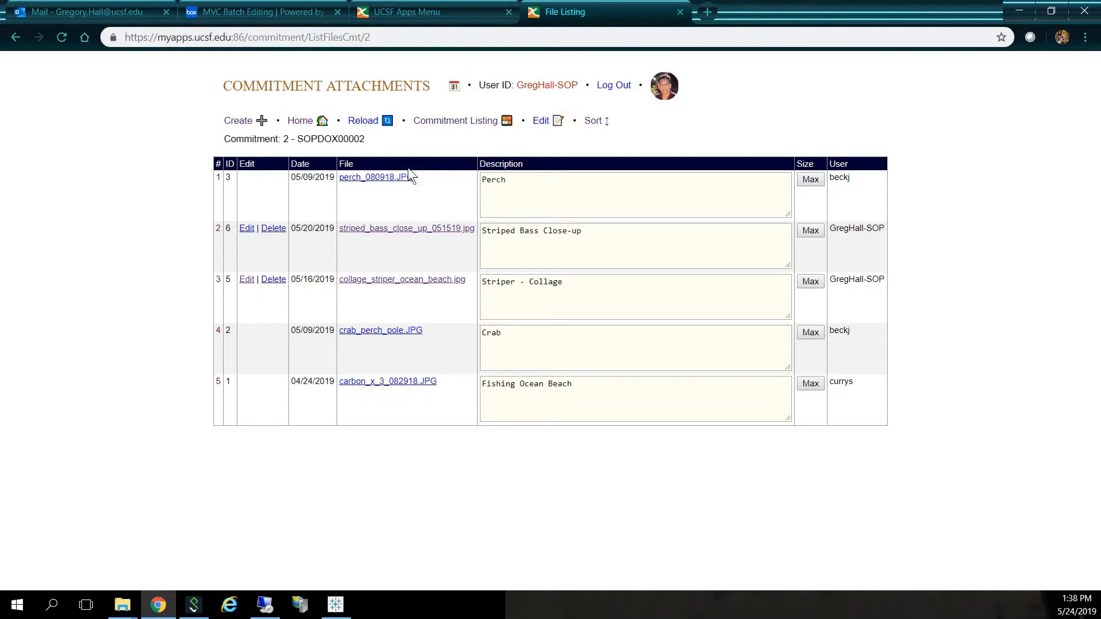
- View the striped_bass_close_up_051519.jpg attachment of commitment SOPDOX00002 and close the image
left_click(273, 229)
left_click(406, 230)
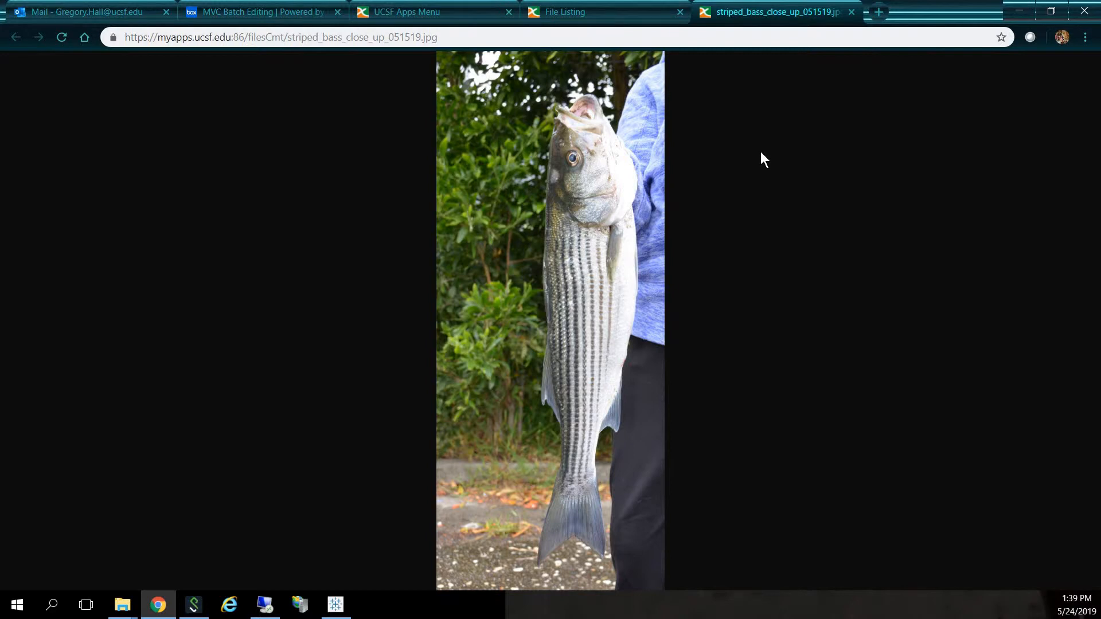
left_click(851, 12)
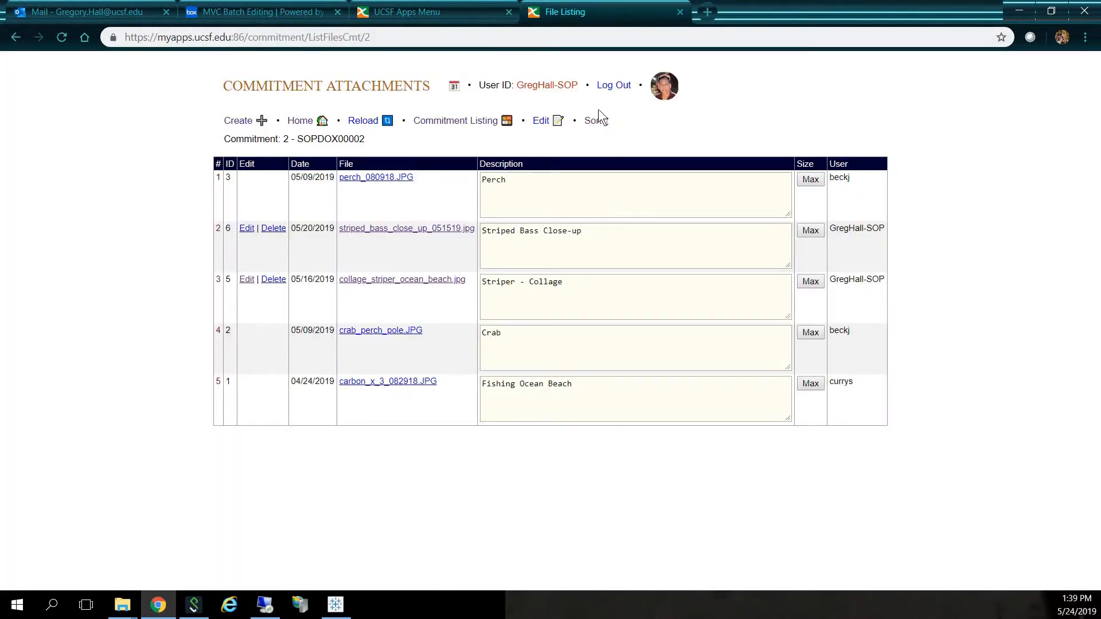
- Reorder SOPDOX00002's attachments to Fishing Ocean Beach, Crab, Striped Bass Close-up, Striper - Collage, Perch, and return to the commitment listing
left_click(596, 124)
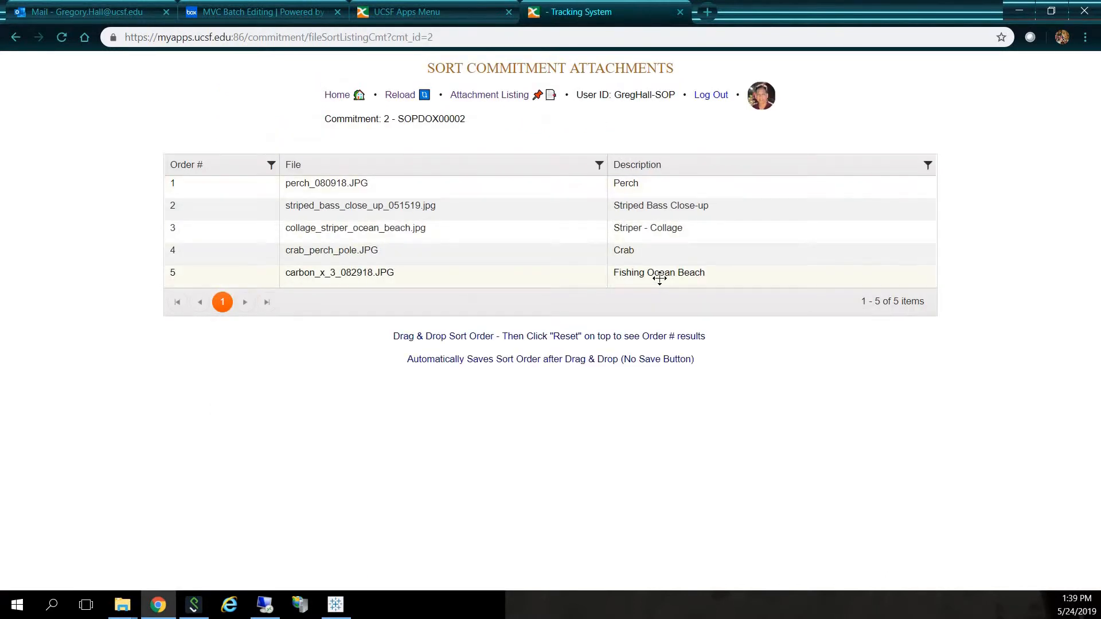
left_click_drag(658, 278, 633, 197)
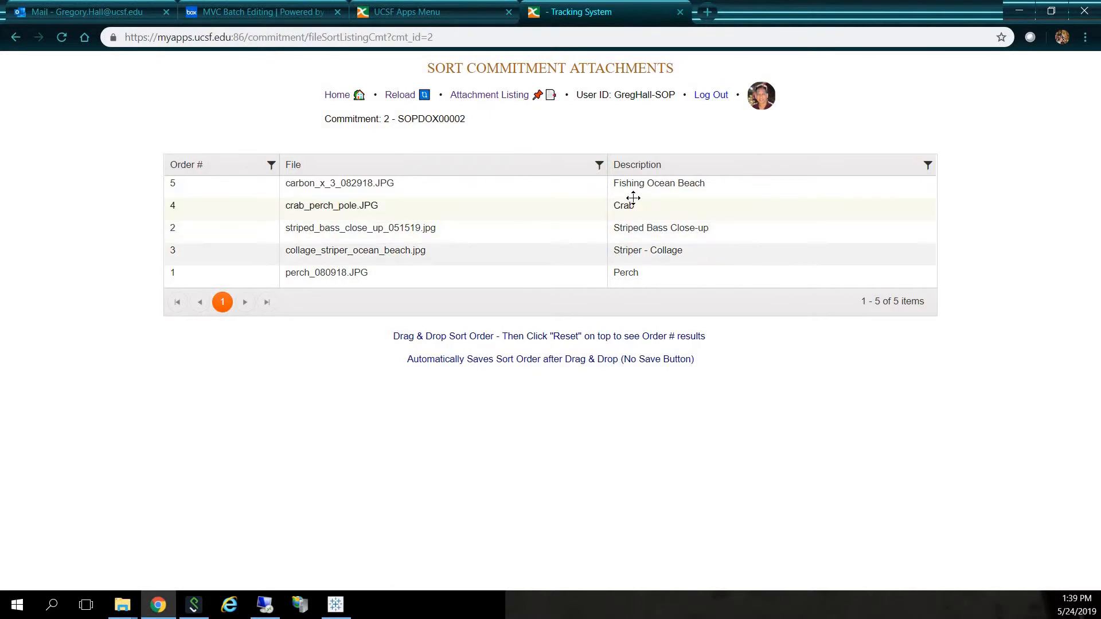
left_click(497, 96)
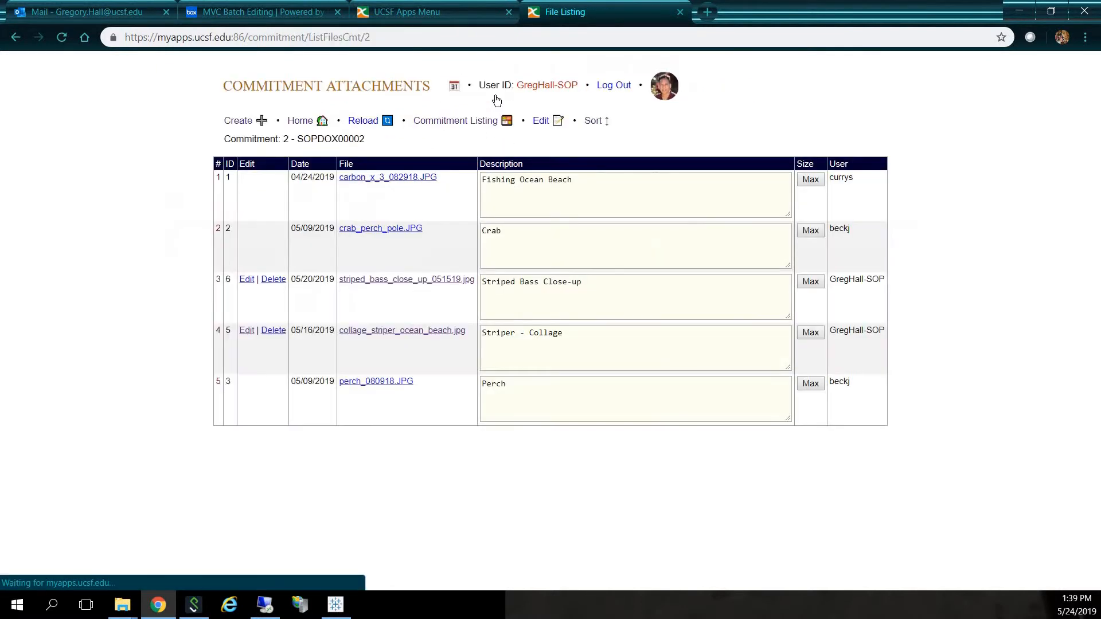
left_click(462, 128)
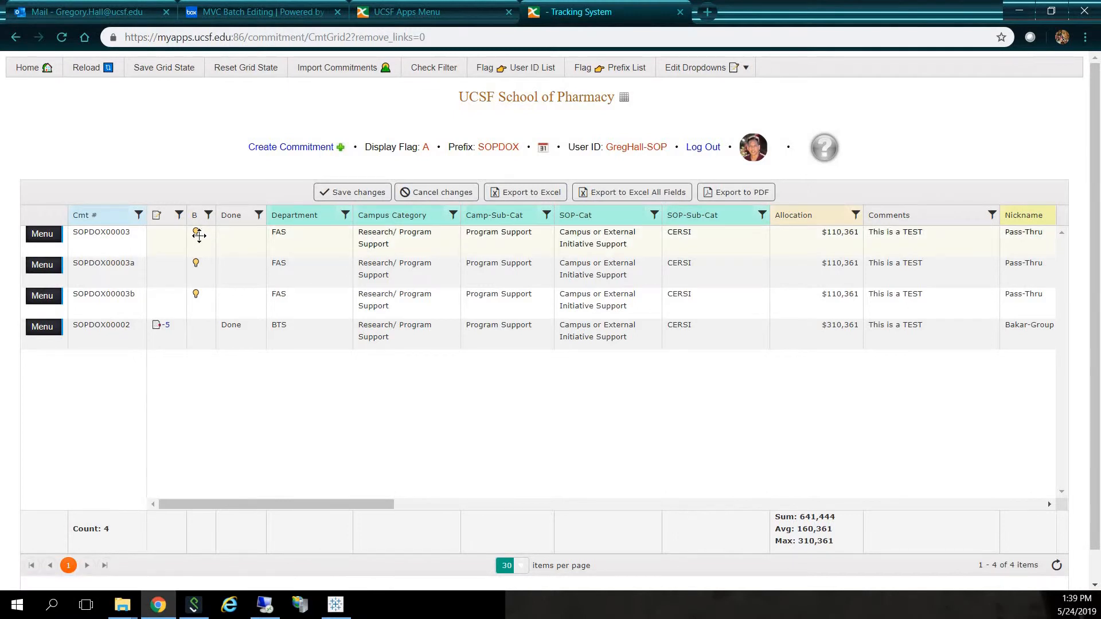
- Mark commitment SOPDOX00003 as Done in the grid
left_click(232, 236)
left_click(228, 231)
left_click(174, 132)
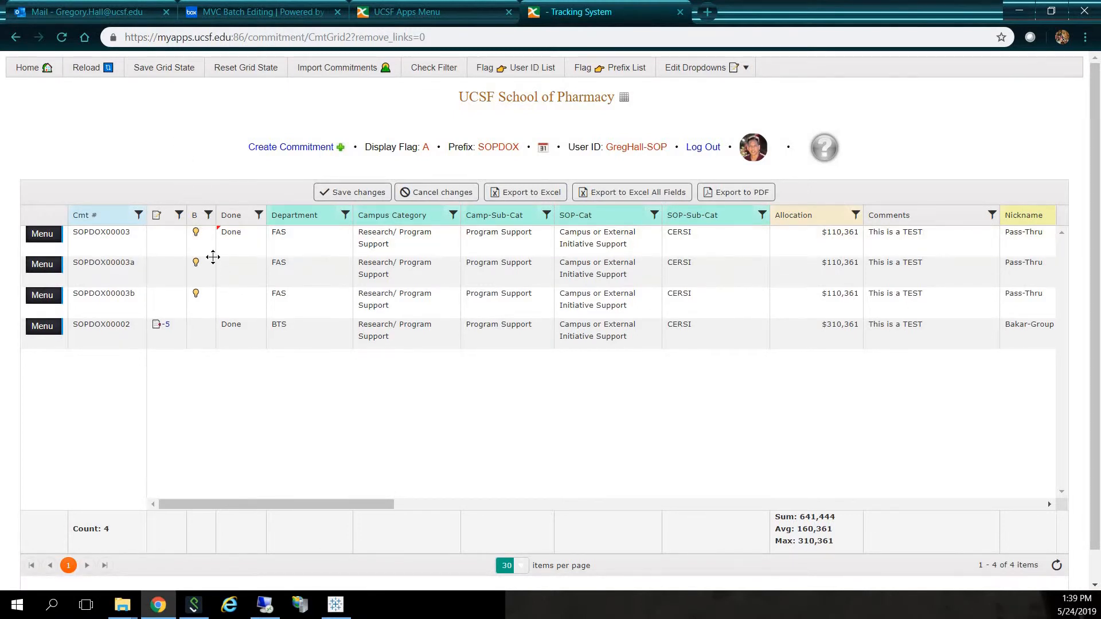
- Turn on the blanket flag for SOPDOX00002, clear its Done status, and save the grid changes
left_click(198, 324)
left_click(136, 99)
left_click(235, 334)
left_click(227, 324)
left_click(181, 100)
left_click(355, 193)
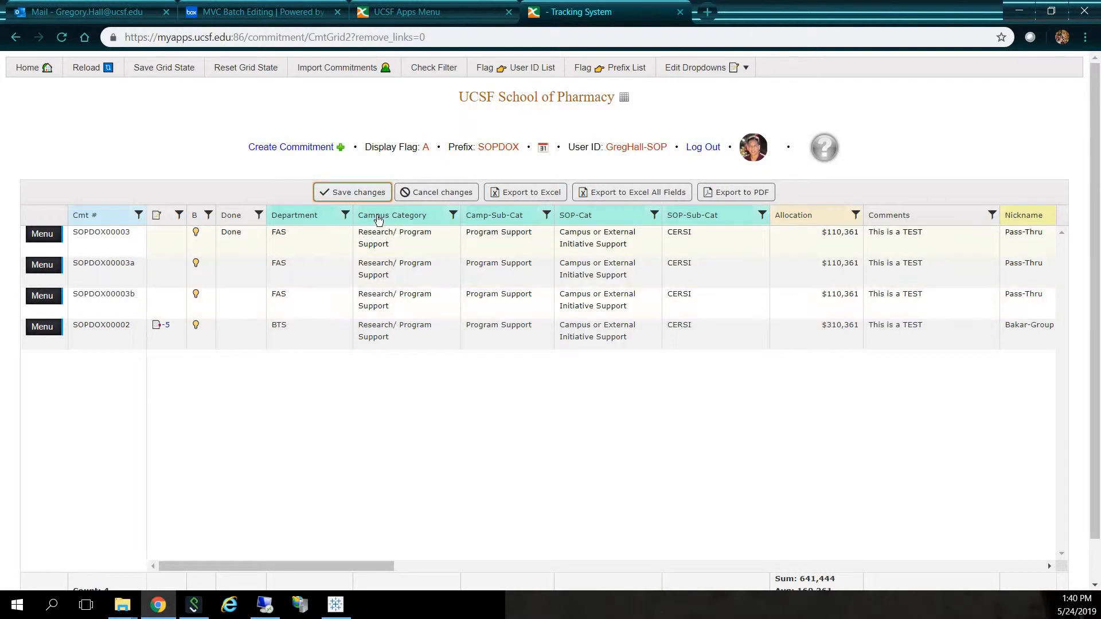
- Try sorting the grid by Department and look through the filter operators available for that column
left_click(301, 222)
left_click(301, 221)
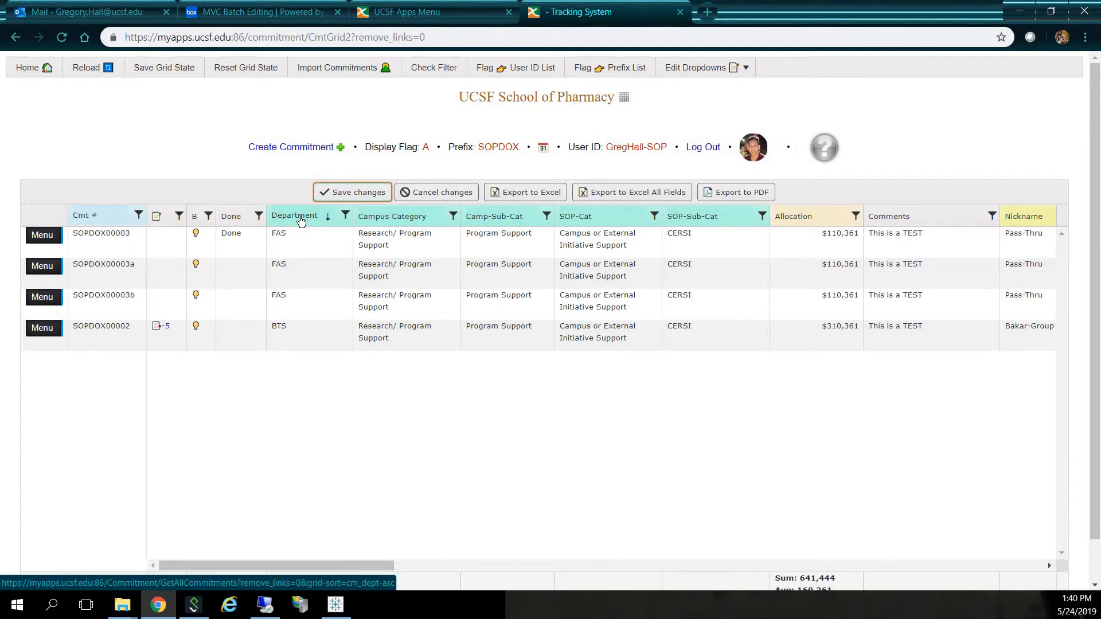
left_click(300, 221)
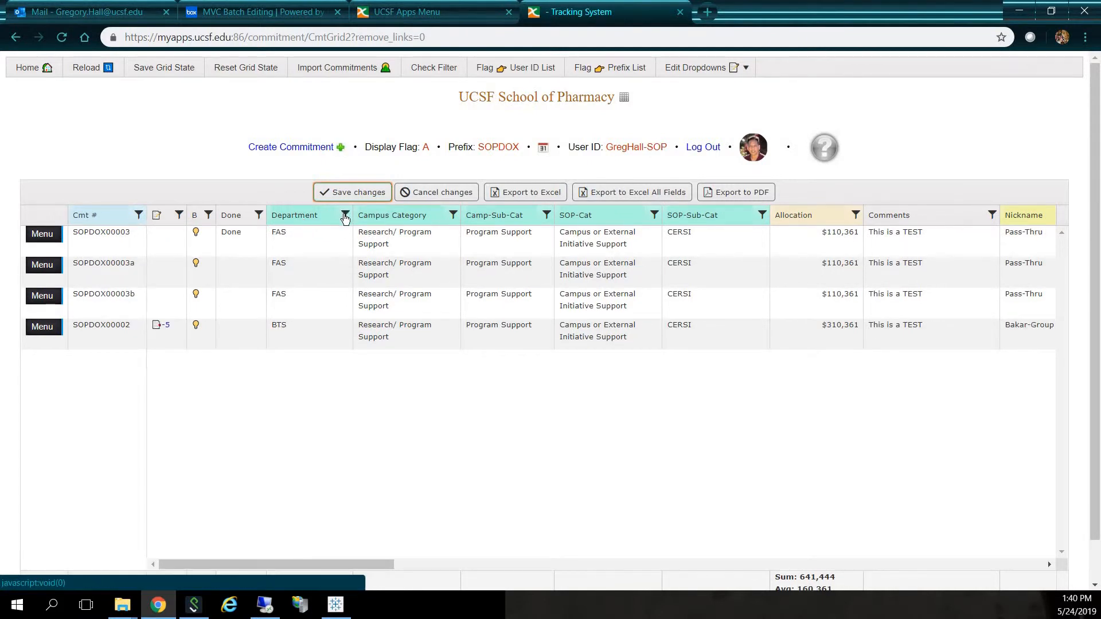
left_click(345, 217)
left_click(362, 250)
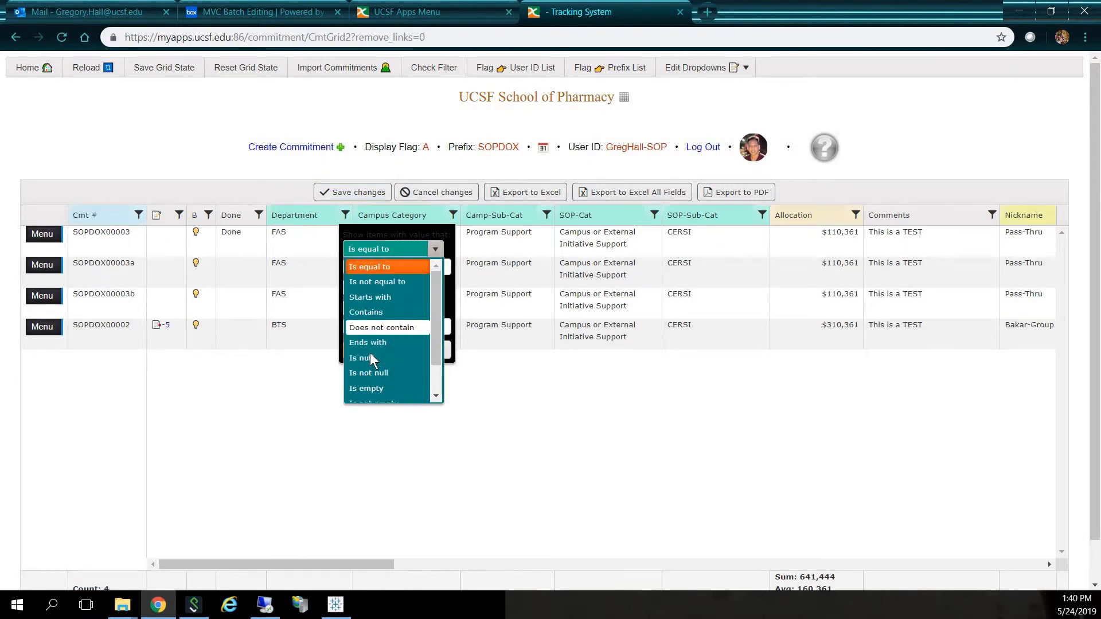
left_click(167, 111)
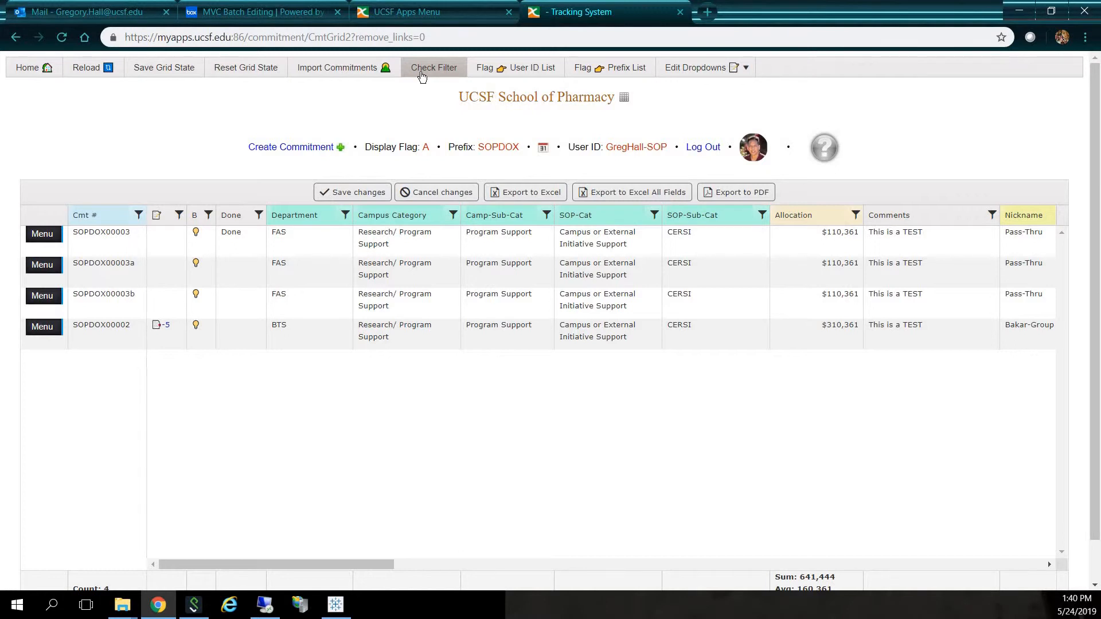
- Open the commitment import page and load cmt_grid_insert_test_james_small_OK_050719.xlsx into the spreadsheet
left_click(325, 73)
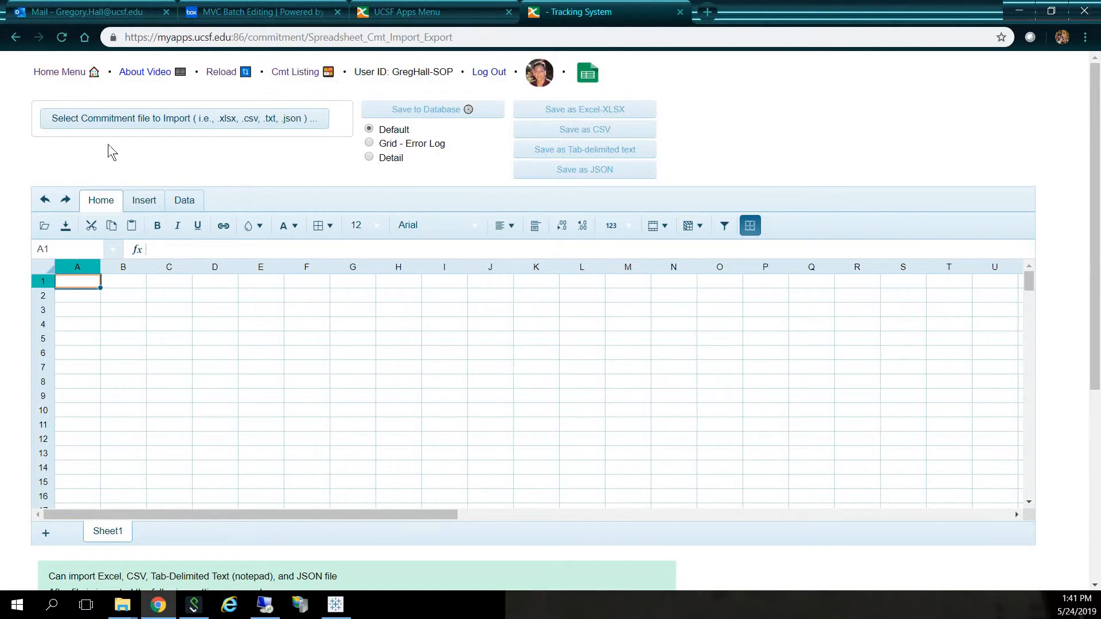
left_click(131, 120)
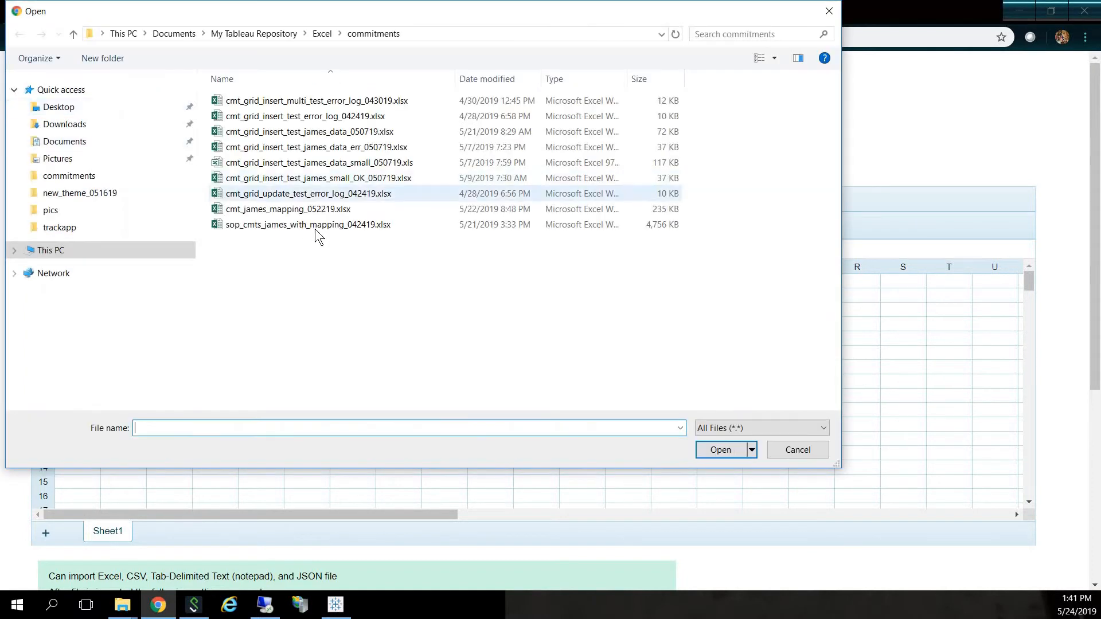
double_click(333, 182)
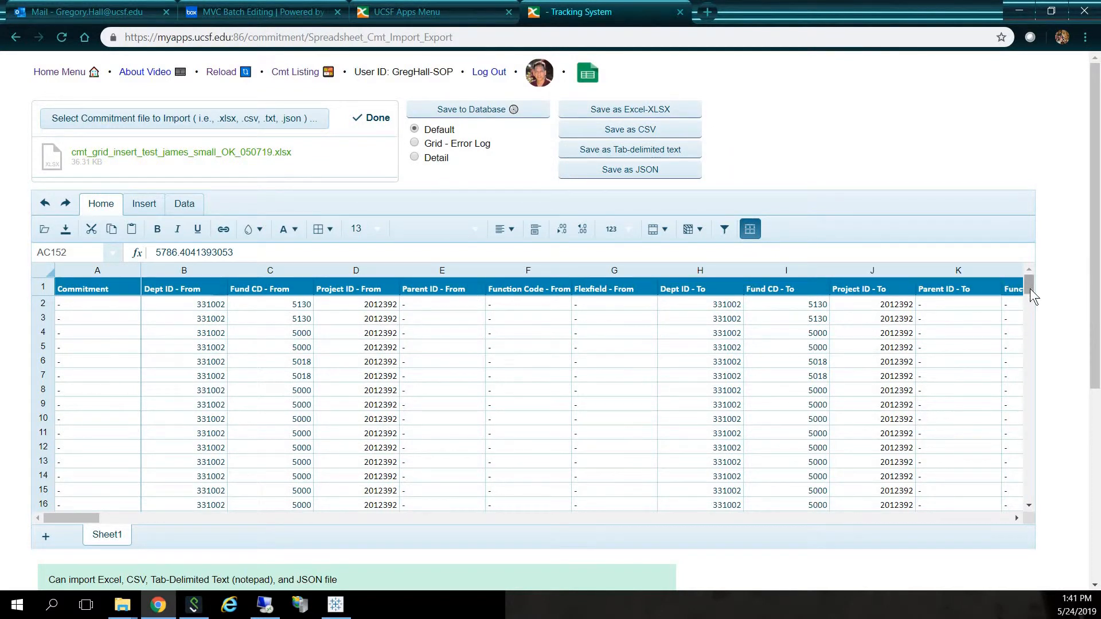
- Review the imported spreadsheet's rows and columns and save the data to the database with the Default option
mouse_move(1030, 290)
left_mouse_down()
mouse_move(1031, 308)
mouse_move(1033, 281)
left_mouse_up()
left_click_drag(74, 518, 24, 524)
left_click_drag(80, 514, 194, 531)
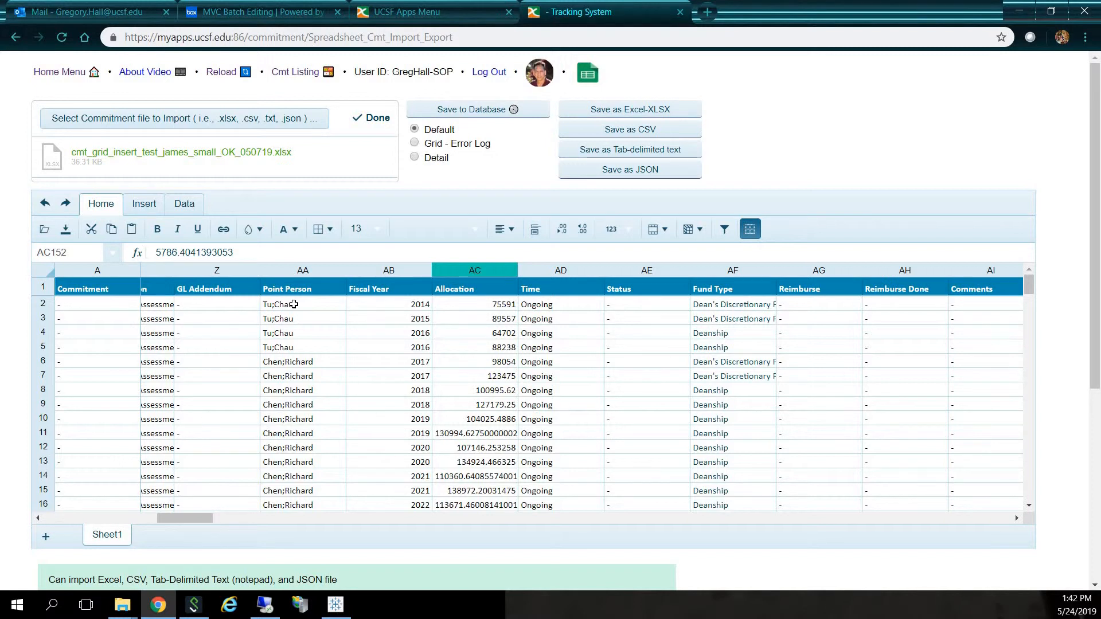
left_click(468, 112)
left_click(447, 112)
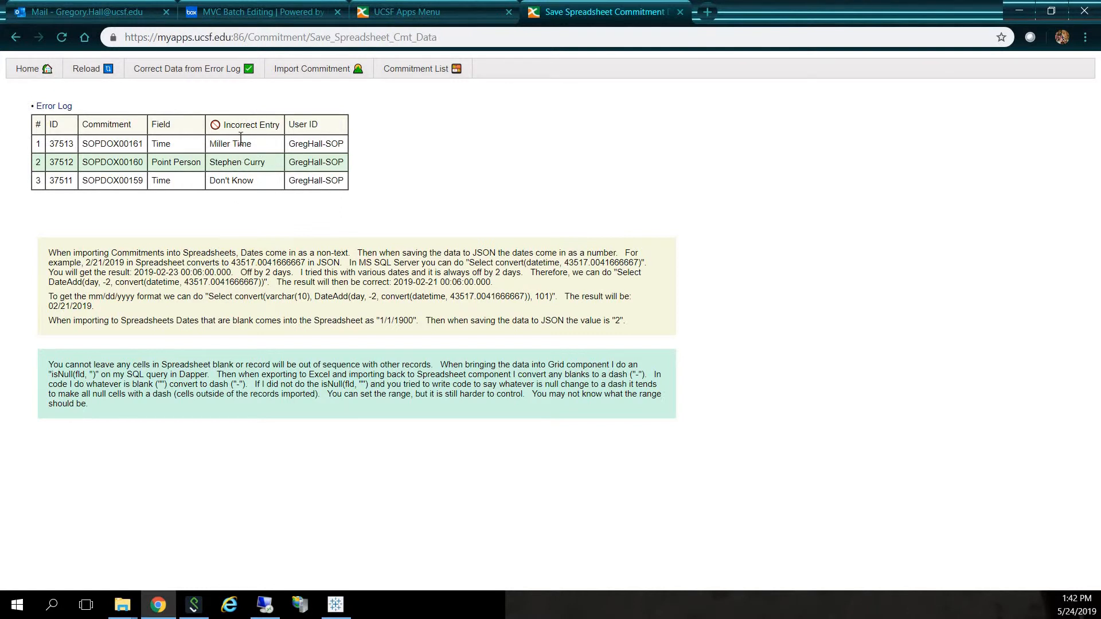
- In the commitment error log, set Time to Ongoing for SOPDOX00161 and Limited for SOPDOX00159, and save the corrections
left_click(189, 70)
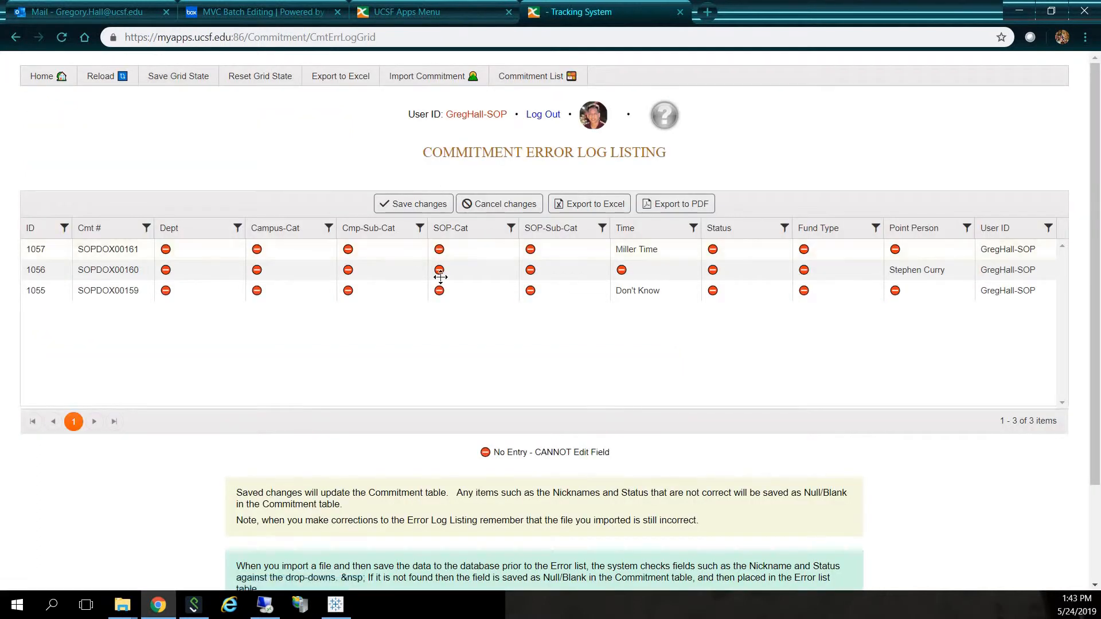
left_click(668, 247)
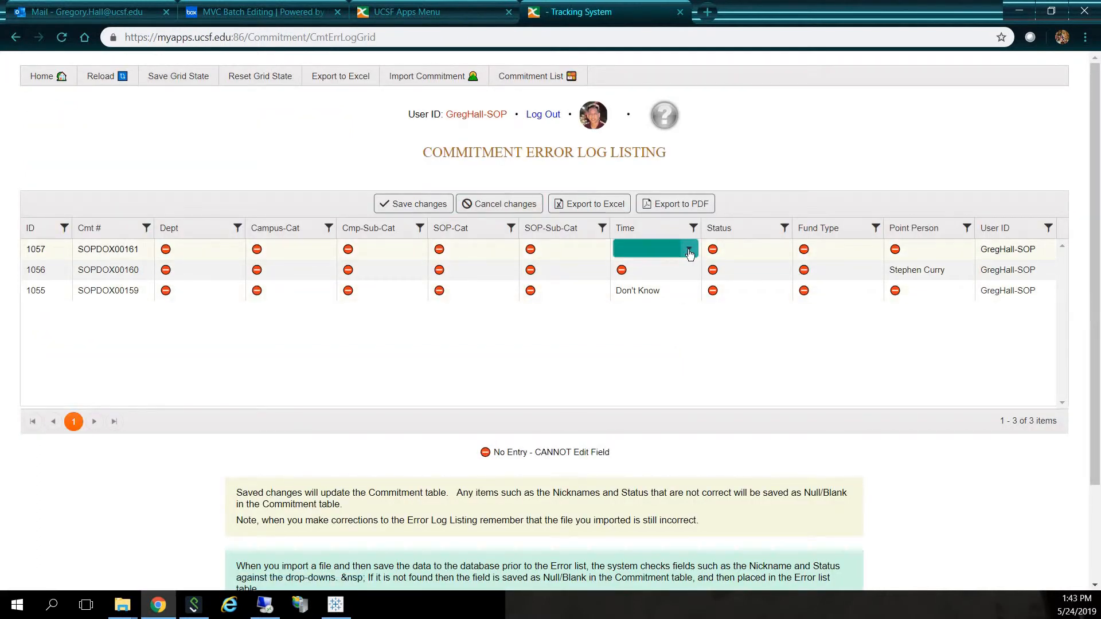
left_click(689, 250)
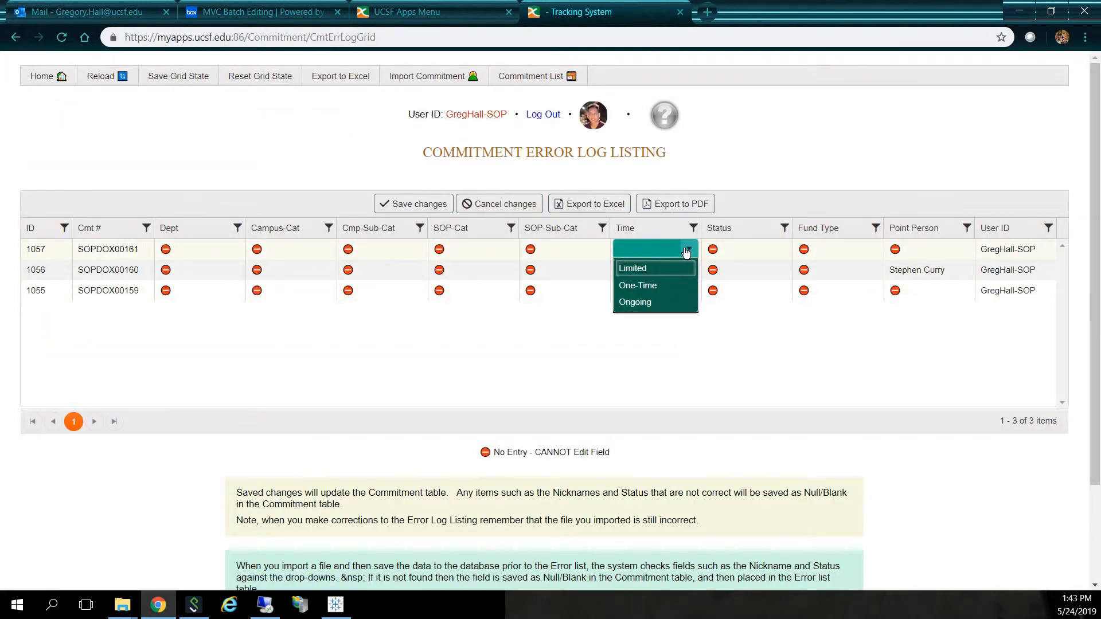
left_click(649, 303)
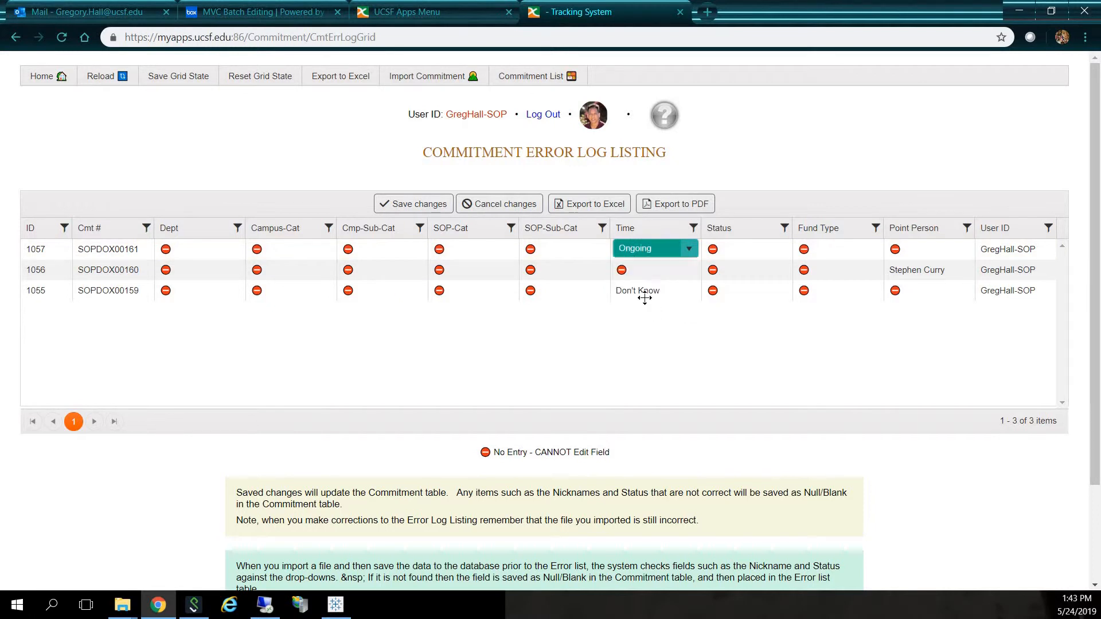
left_click(692, 291)
left_click(689, 293)
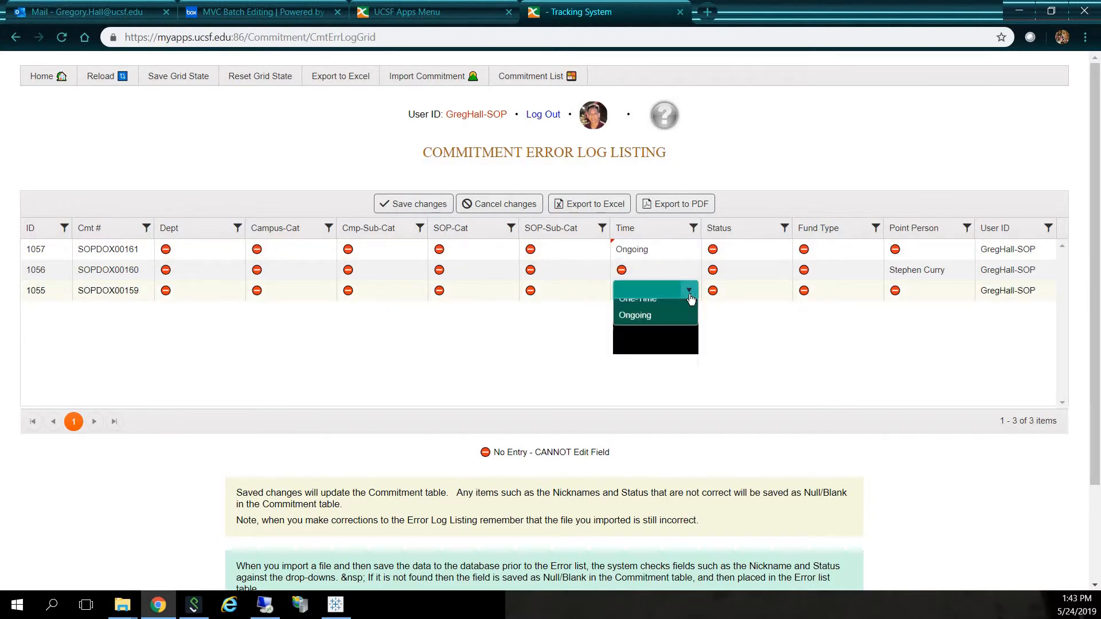
left_click(659, 308)
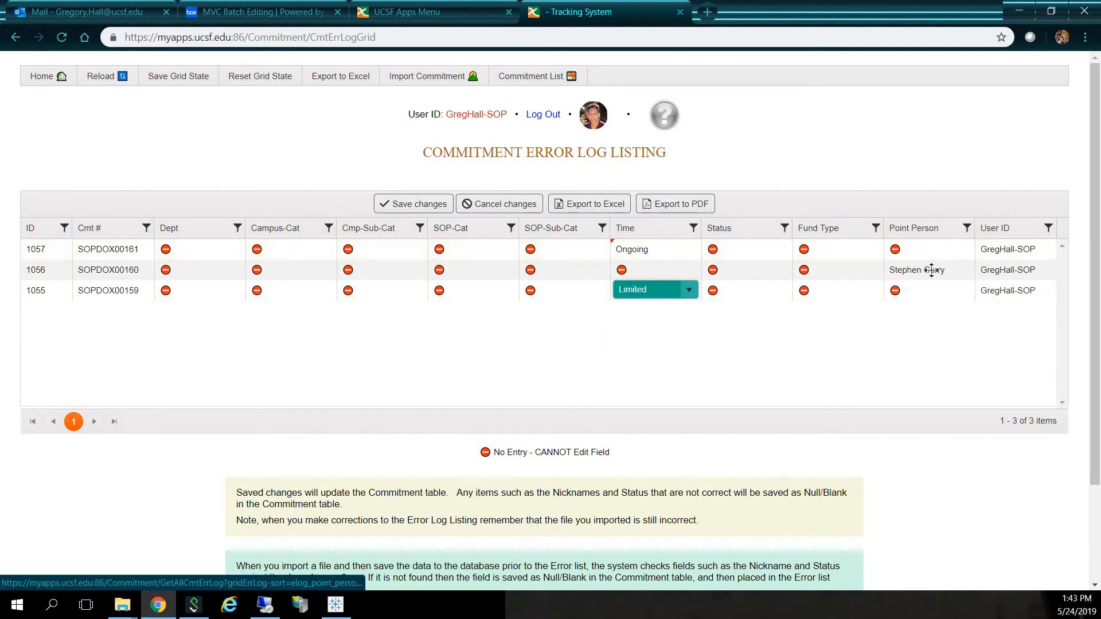
left_click(440, 205)
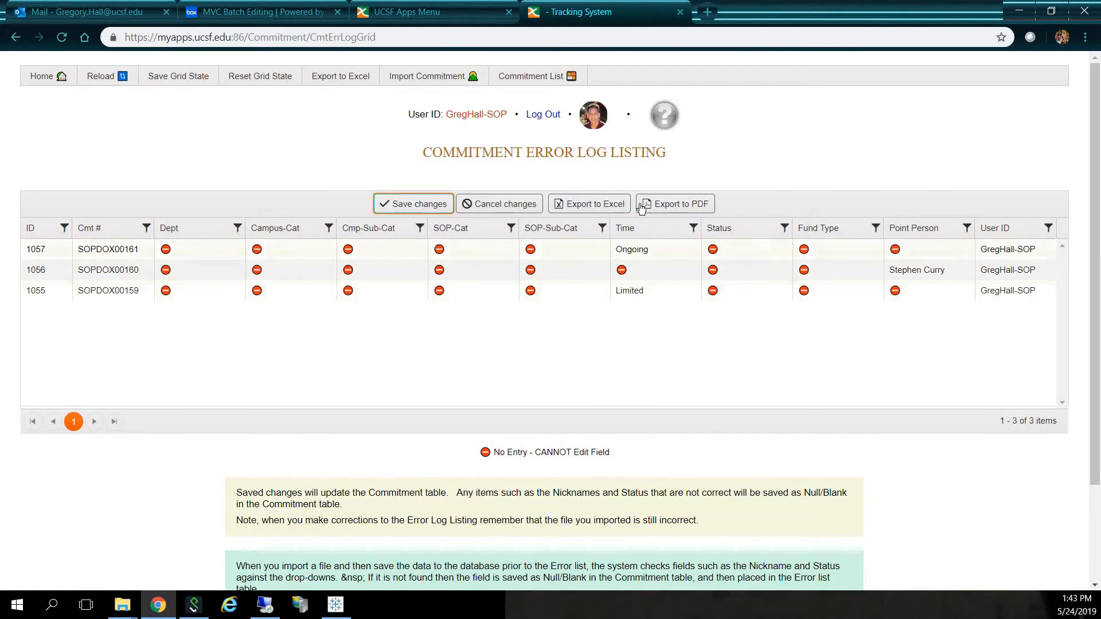
- Return to the commitment list, assign a listed Point Person to SOPDOX00160, and save the change
left_click(525, 85)
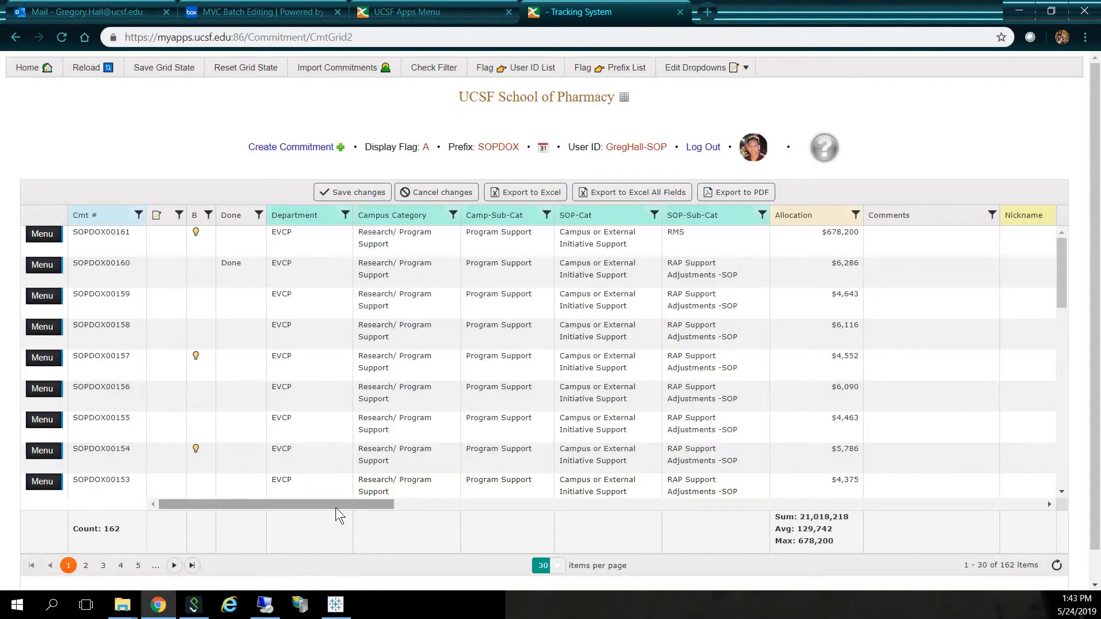
left_click_drag(335, 506, 635, 521)
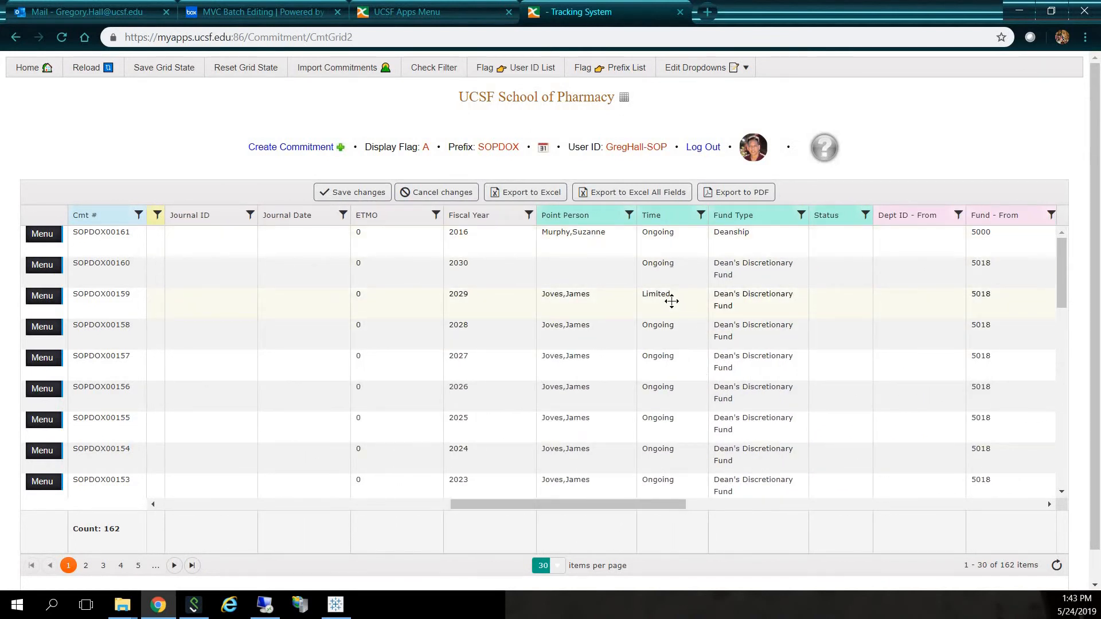
left_click(600, 272)
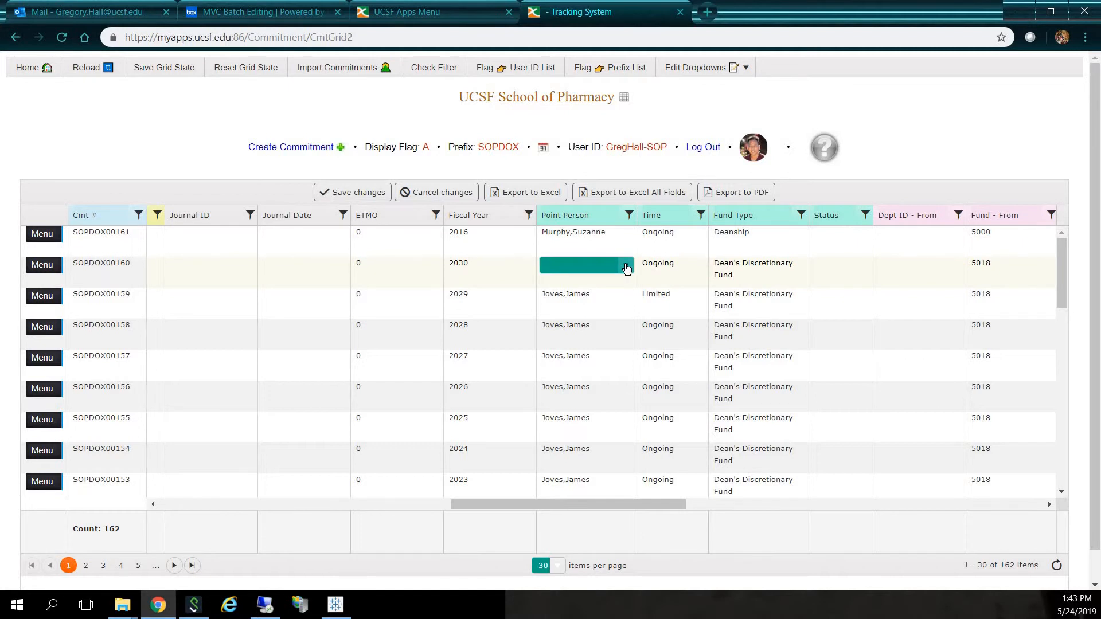
left_click(626, 267)
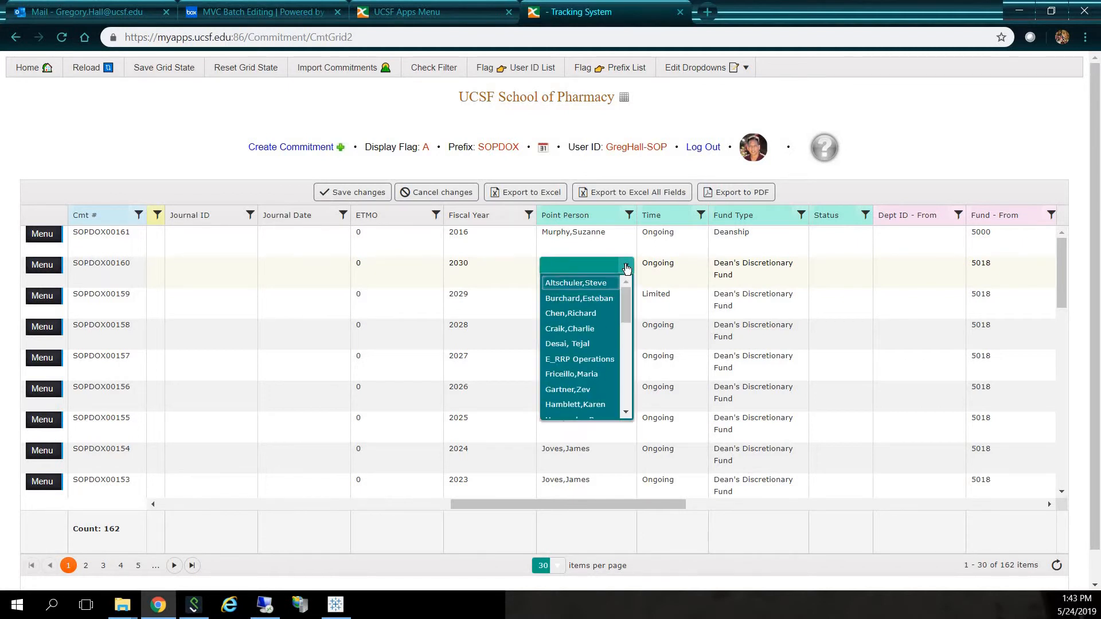
left_click(578, 374)
left_click(352, 193)
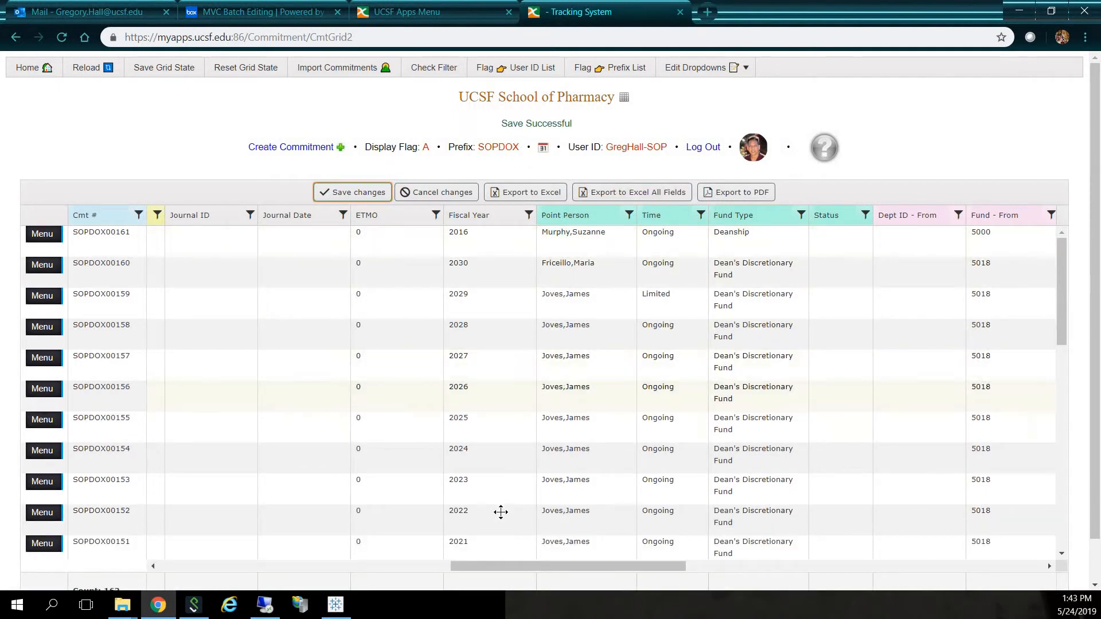
- Filter the commitments to those whose SOP-Sub-Cat contains "rap"
left_click_drag(524, 565, 235, 554)
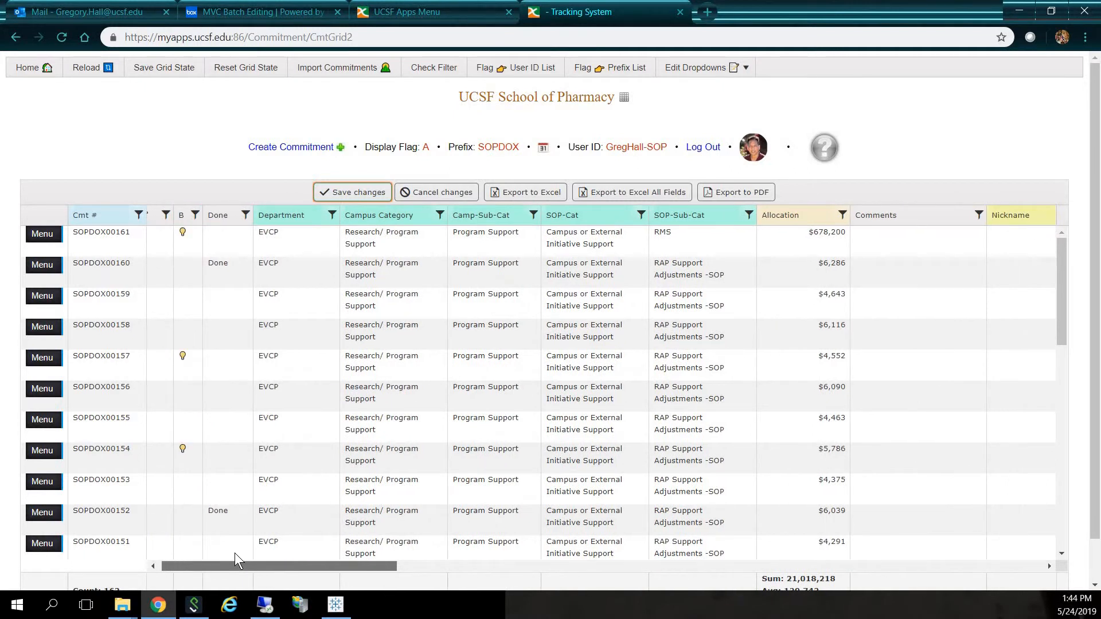
left_click(748, 216)
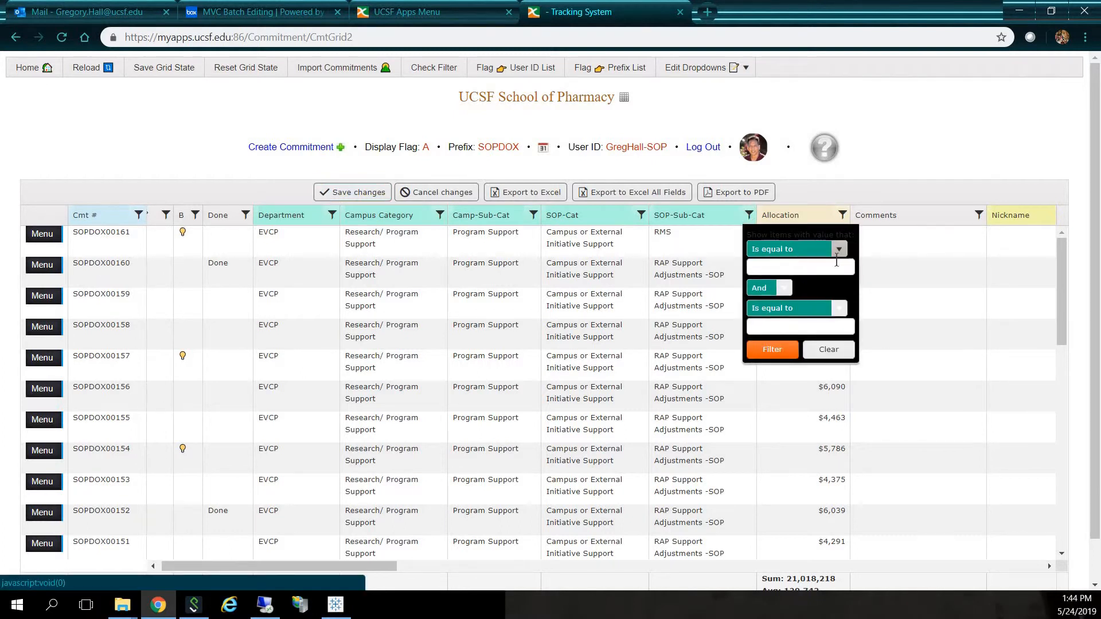
left_click(838, 249)
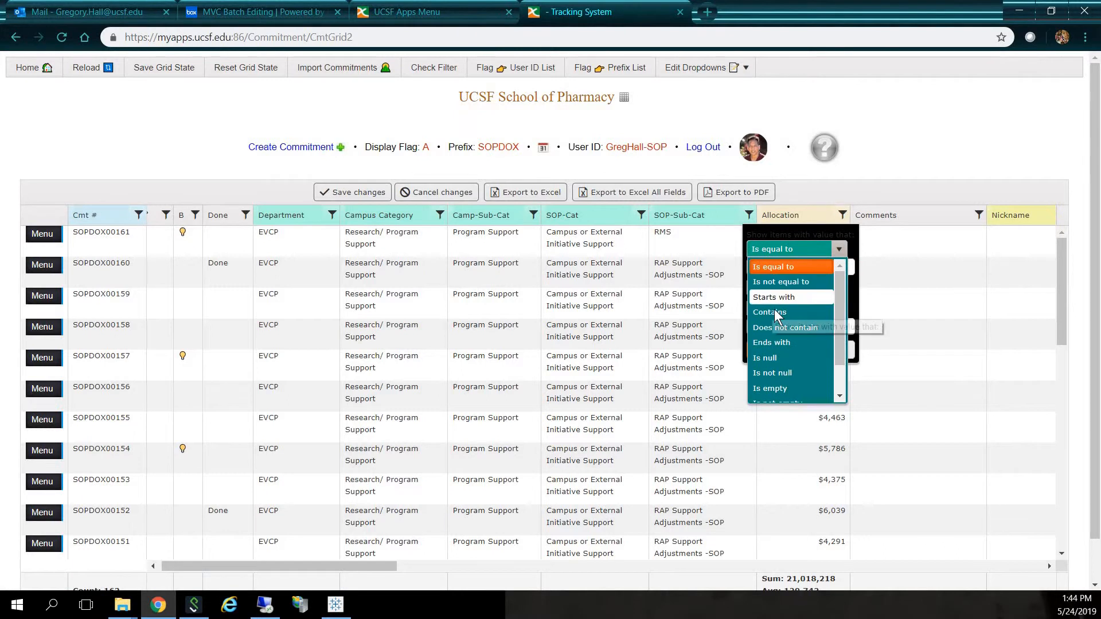
left_click(777, 314)
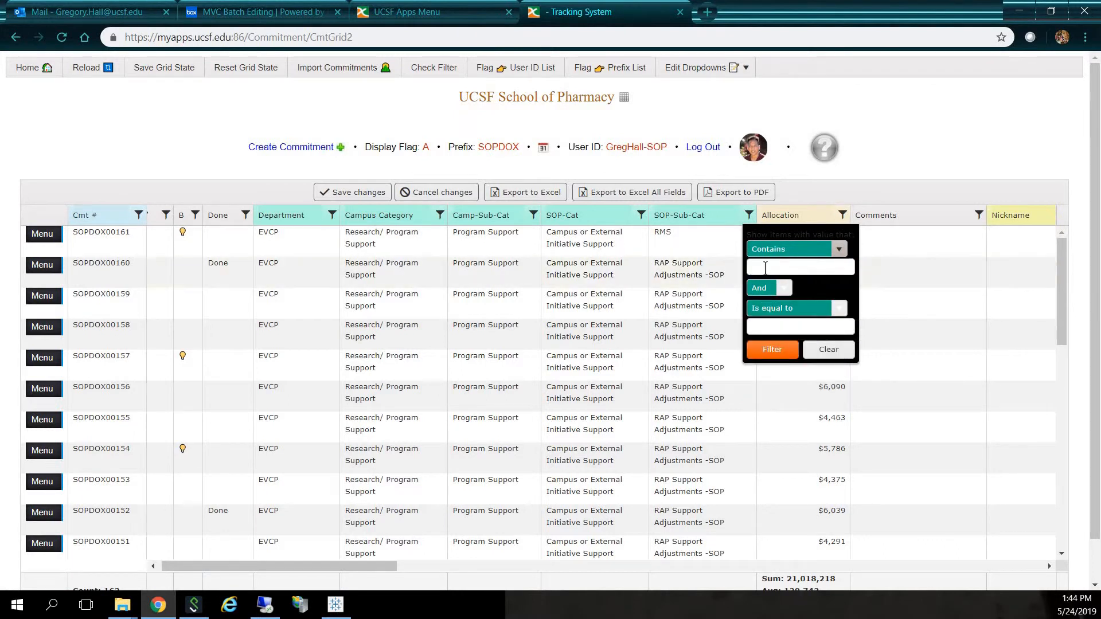
left_click(767, 266)
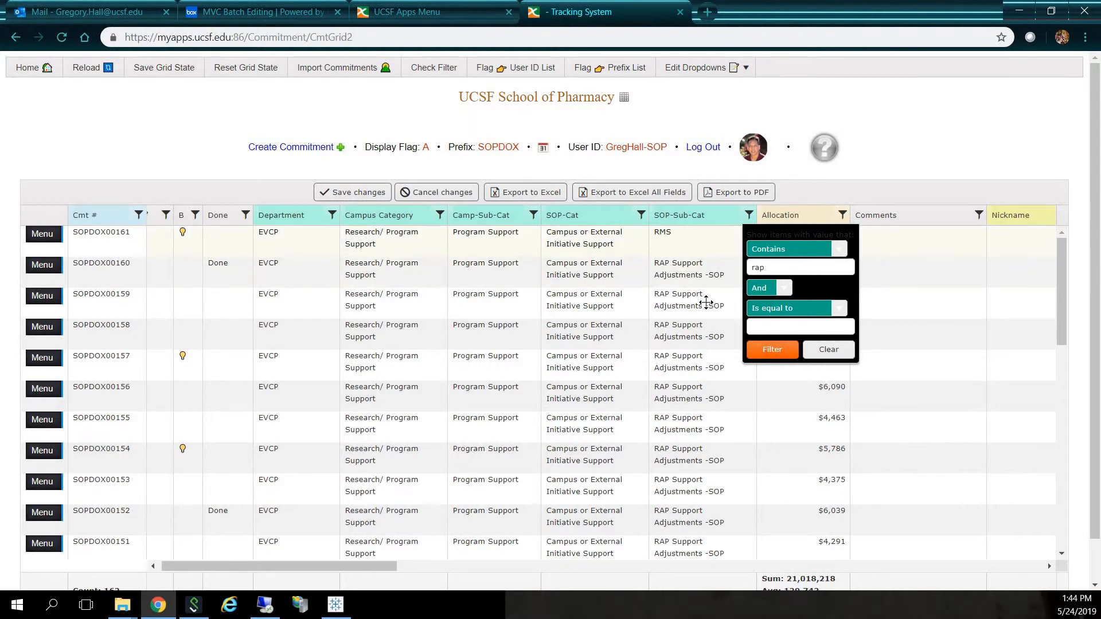
left_click(772, 349)
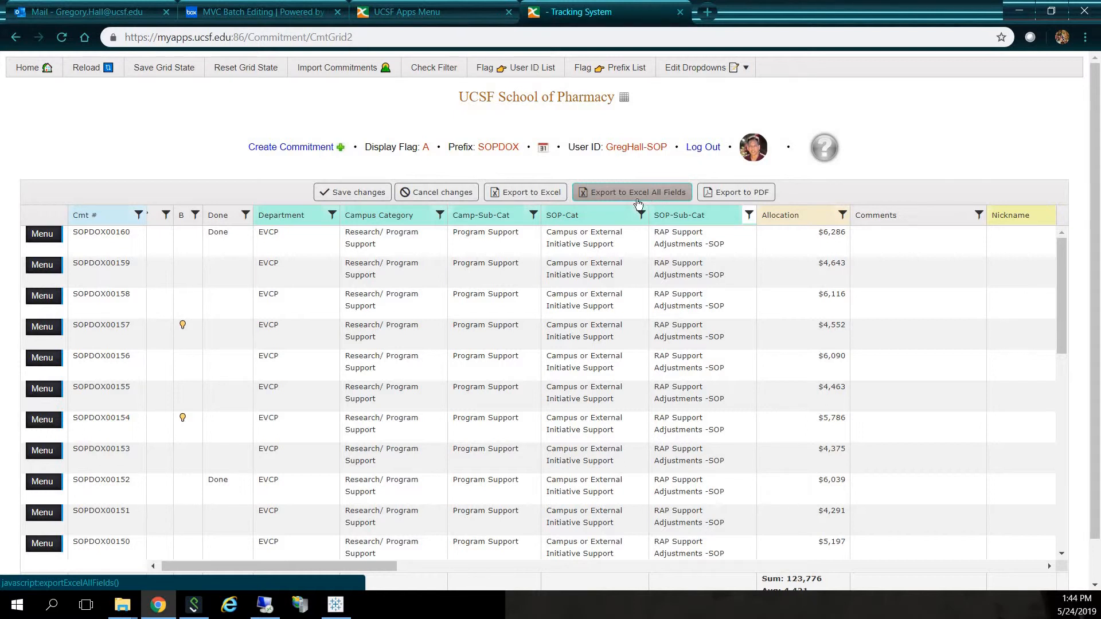
- Import the commitment file cmt_grid_update_test_error_log_042419.xlsx and save its data to the database with the Default option
left_click(337, 68)
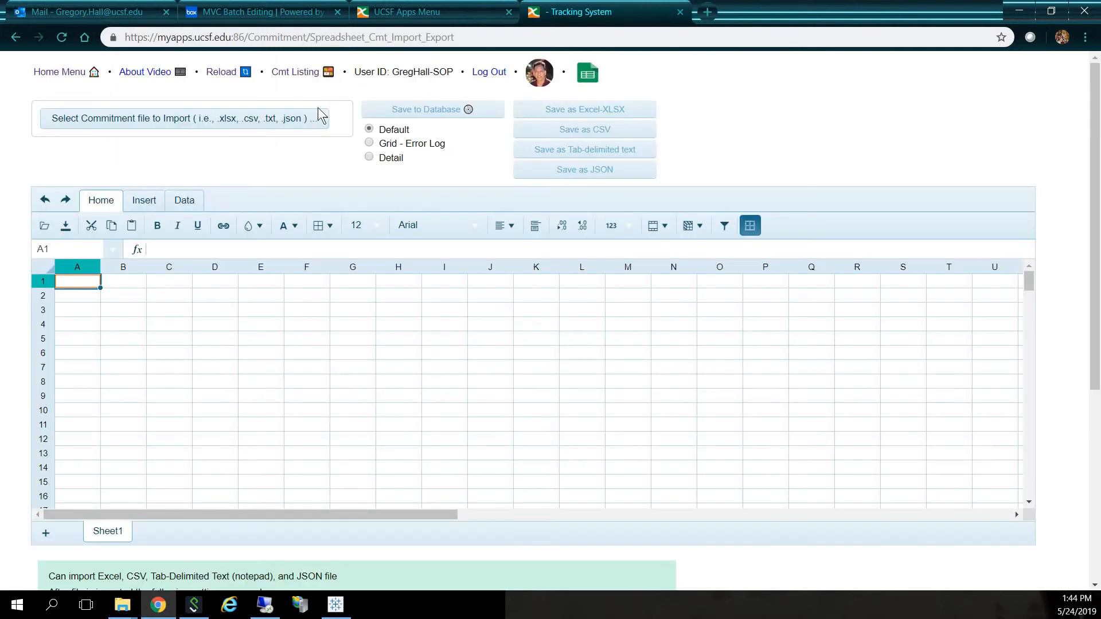
left_click(277, 114)
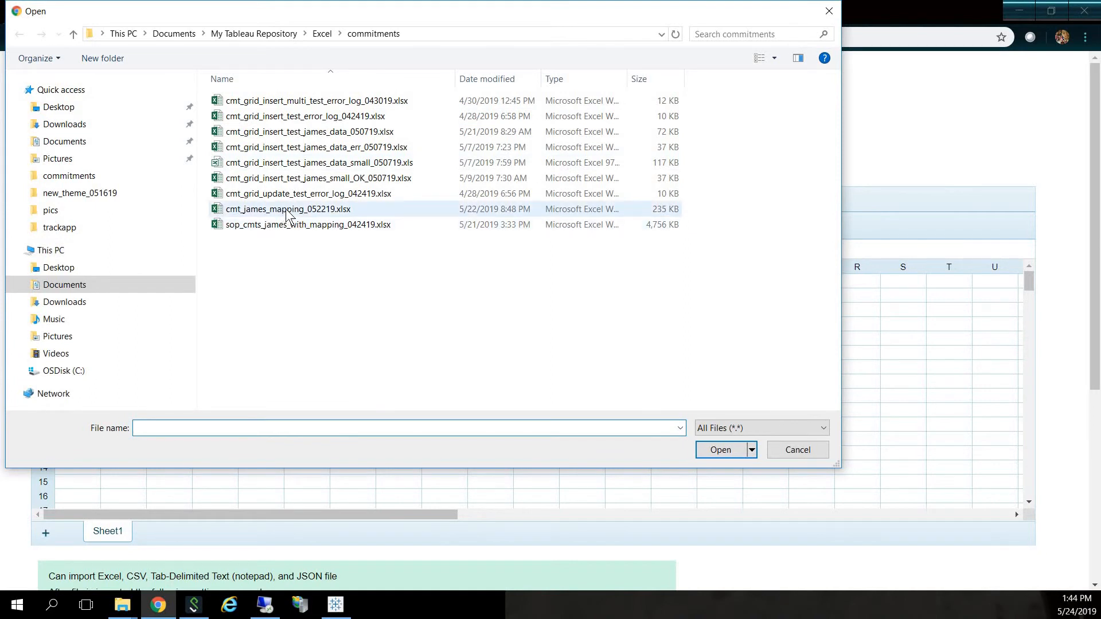
double_click(293, 193)
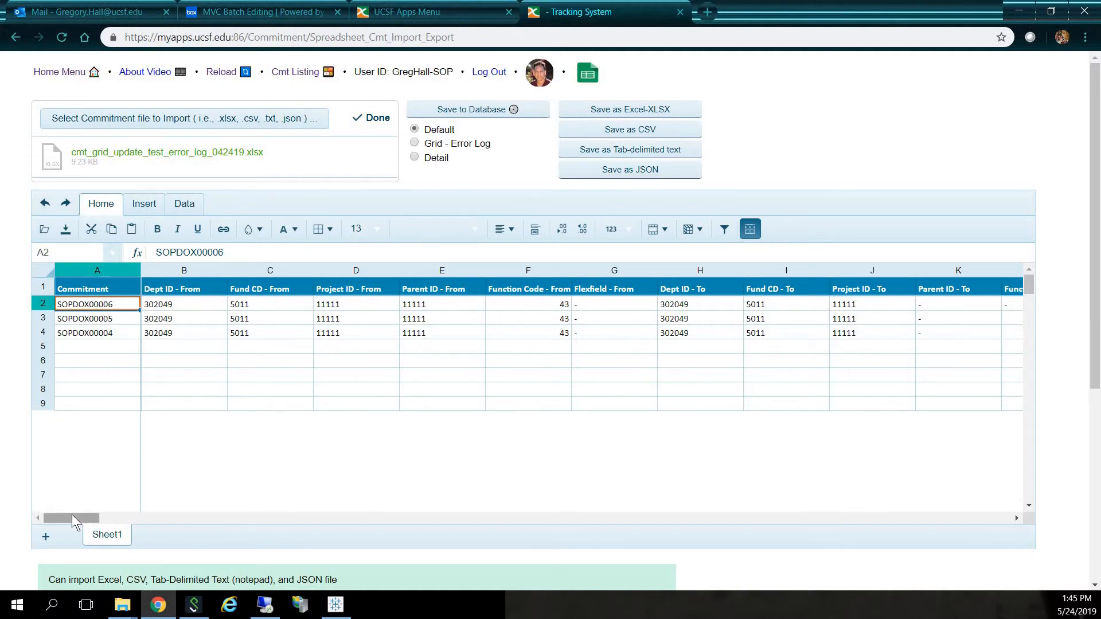
left_click_drag(71, 514, 25, 508)
left_click_drag(1028, 284, 1029, 268)
left_click(440, 109)
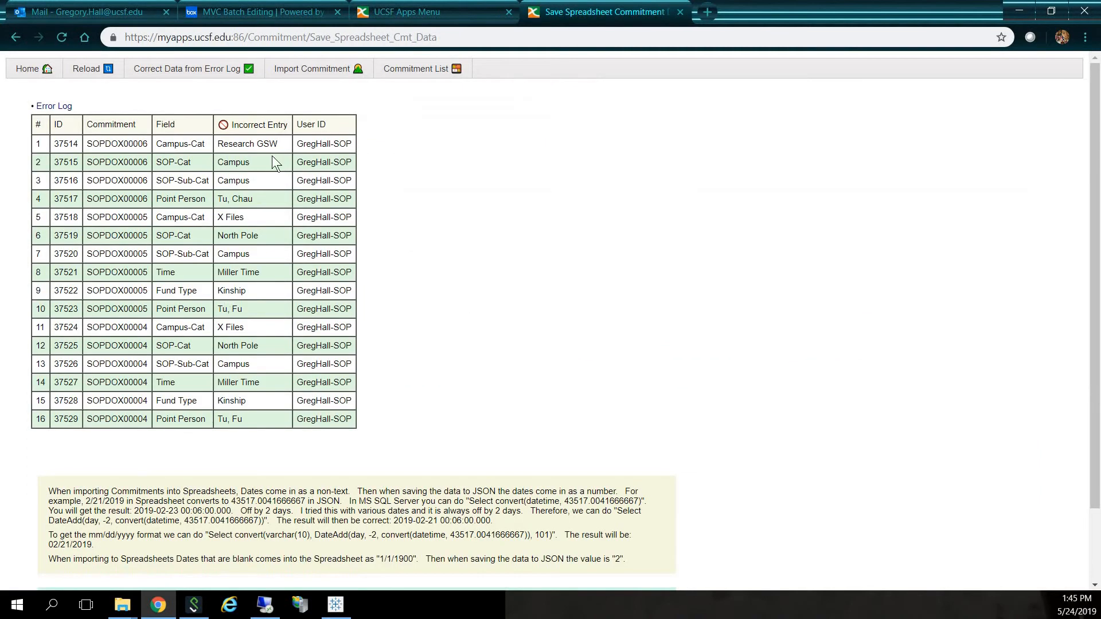
- In the commitment error log, set Campus-Cat to Education Support for SOPDOX00006 and Research/ Program Support for SOPDOX00004, and save the corrections
left_click(258, 69)
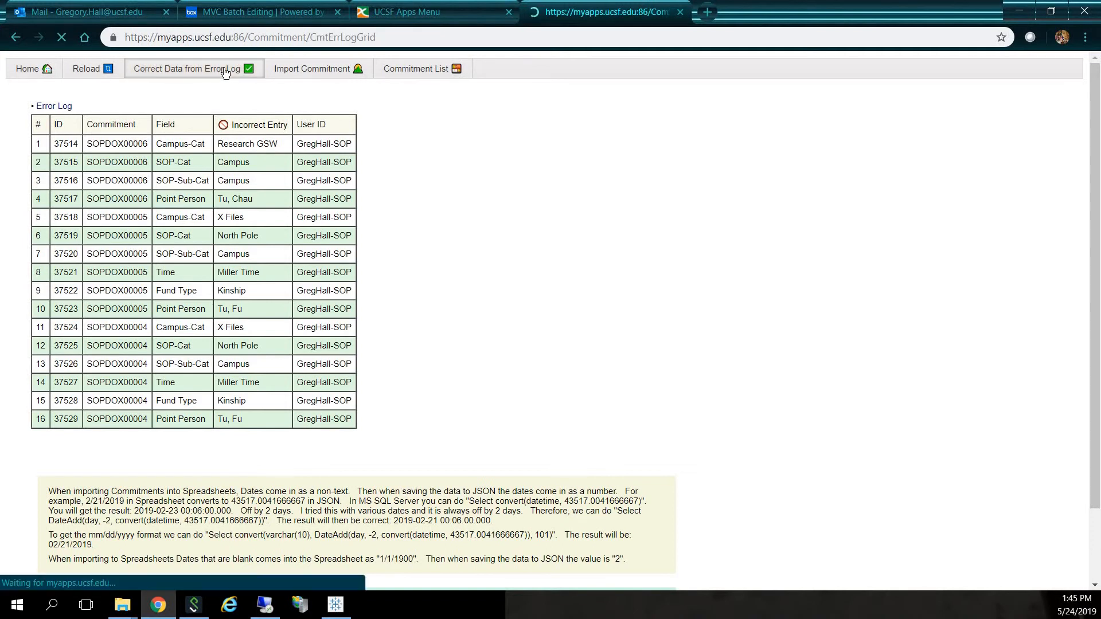
left_click(332, 249)
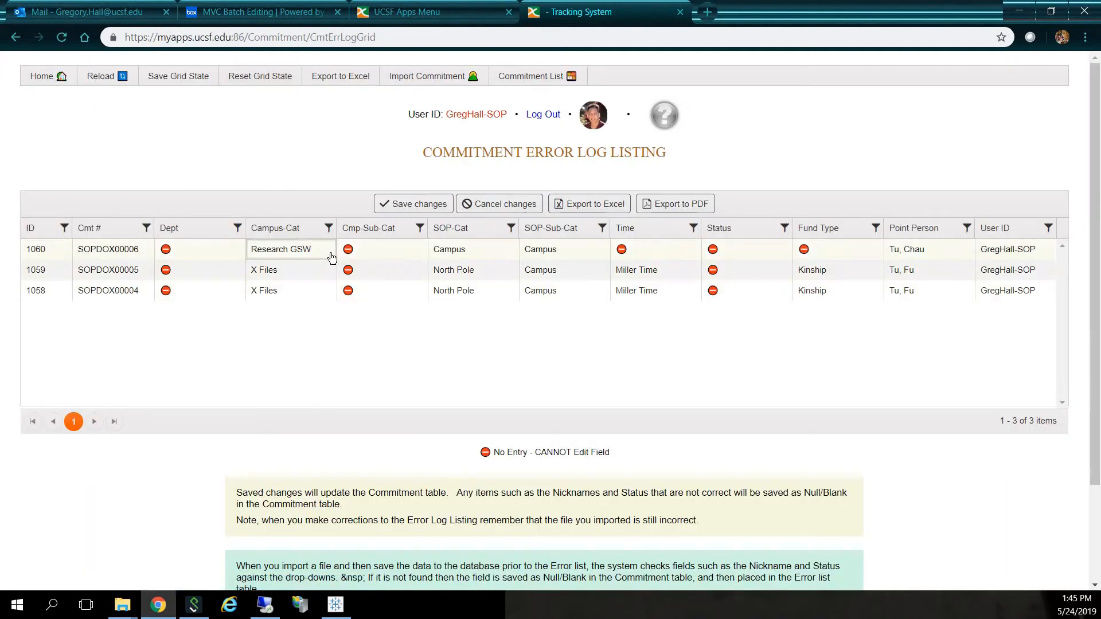
left_click(322, 257)
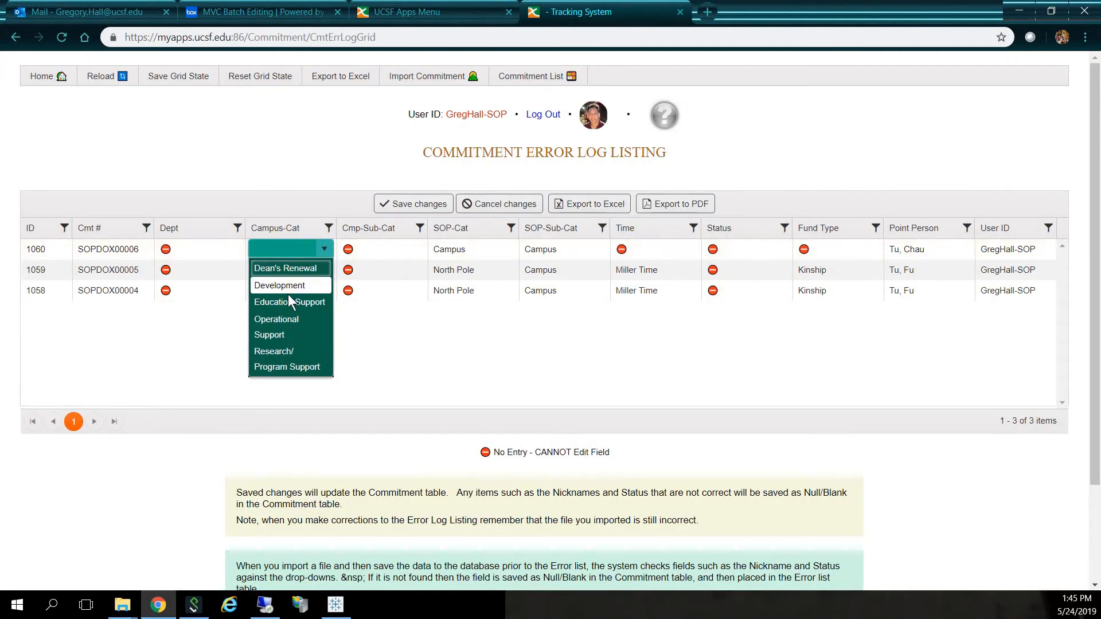
left_click(287, 305)
left_click(321, 291)
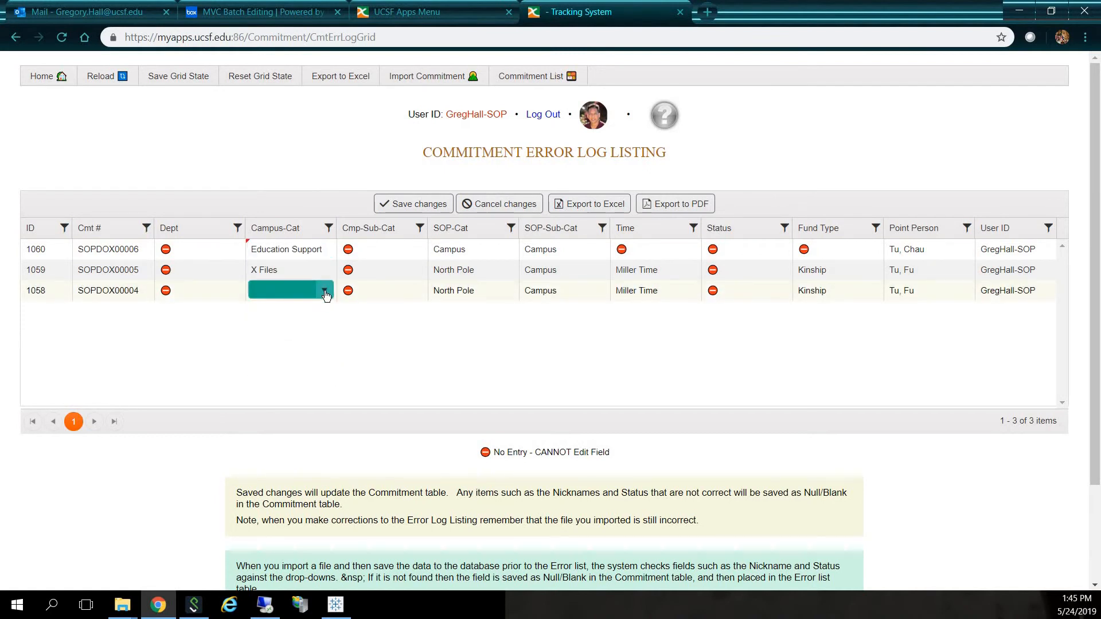
left_click(323, 291)
left_click(294, 394)
left_click(409, 201)
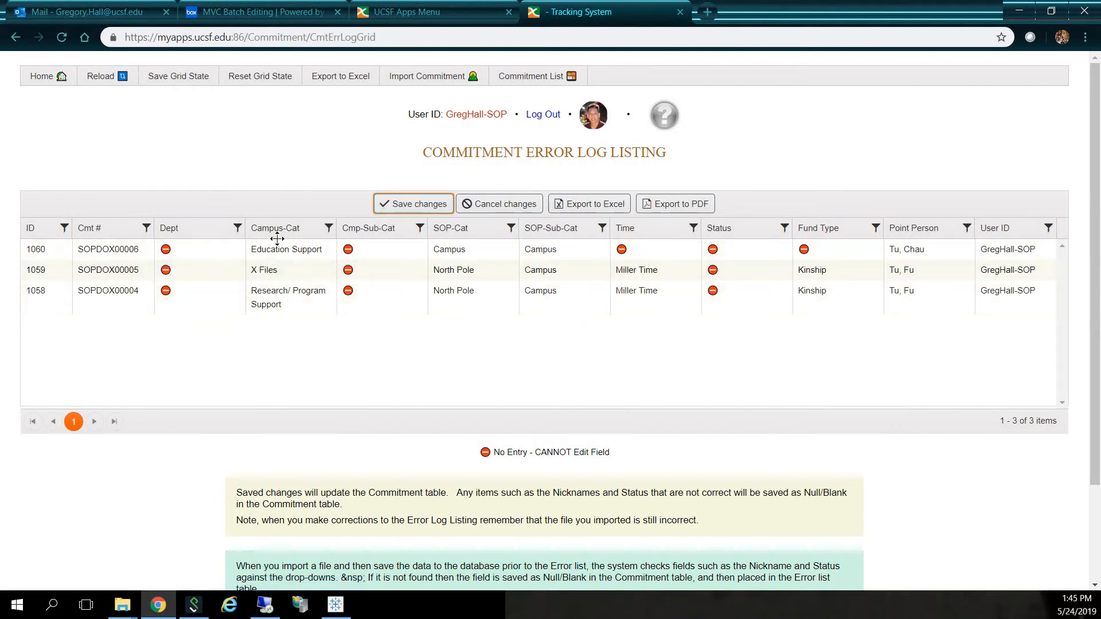
- Leave the error log, open the Commitments dashboard, and limit its Fiscal Year range to 2010 through 2019
left_click(521, 82)
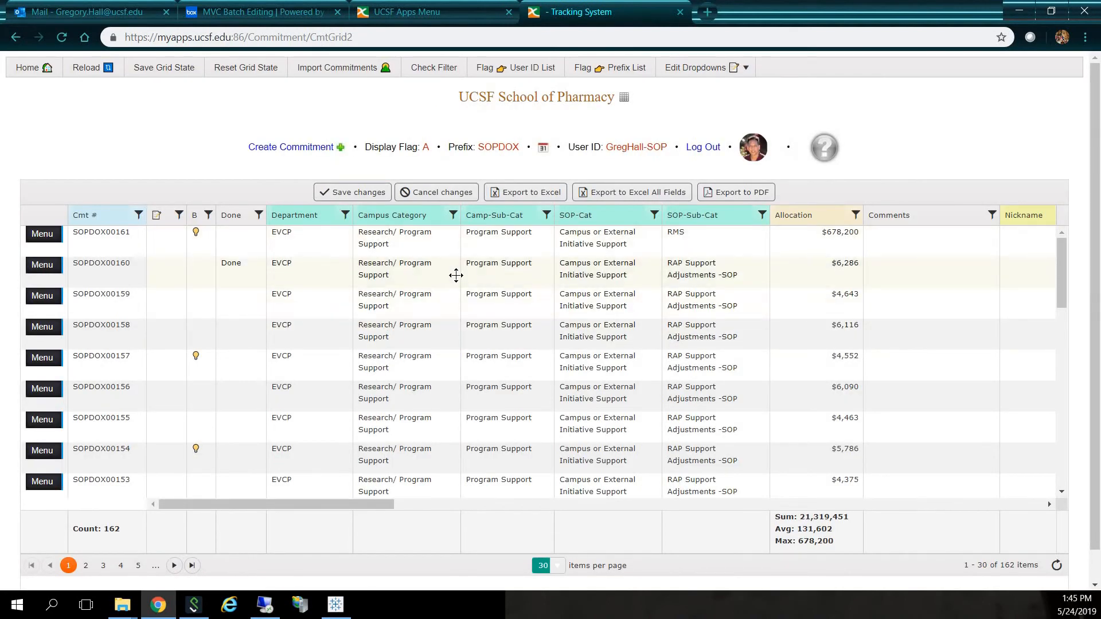
left_click(26, 74)
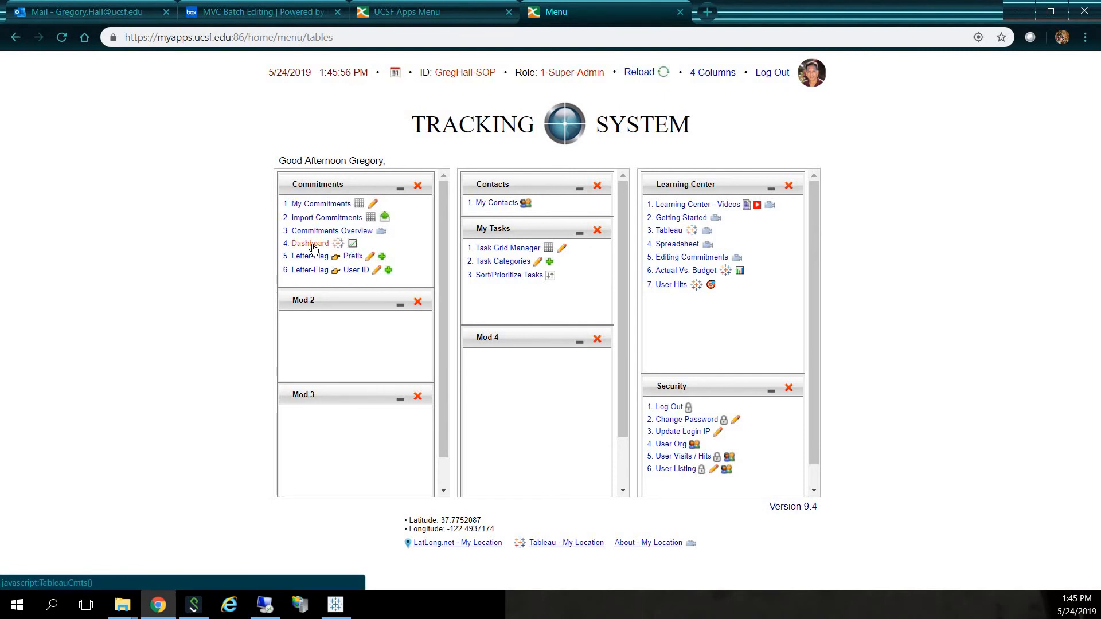
left_click(312, 247)
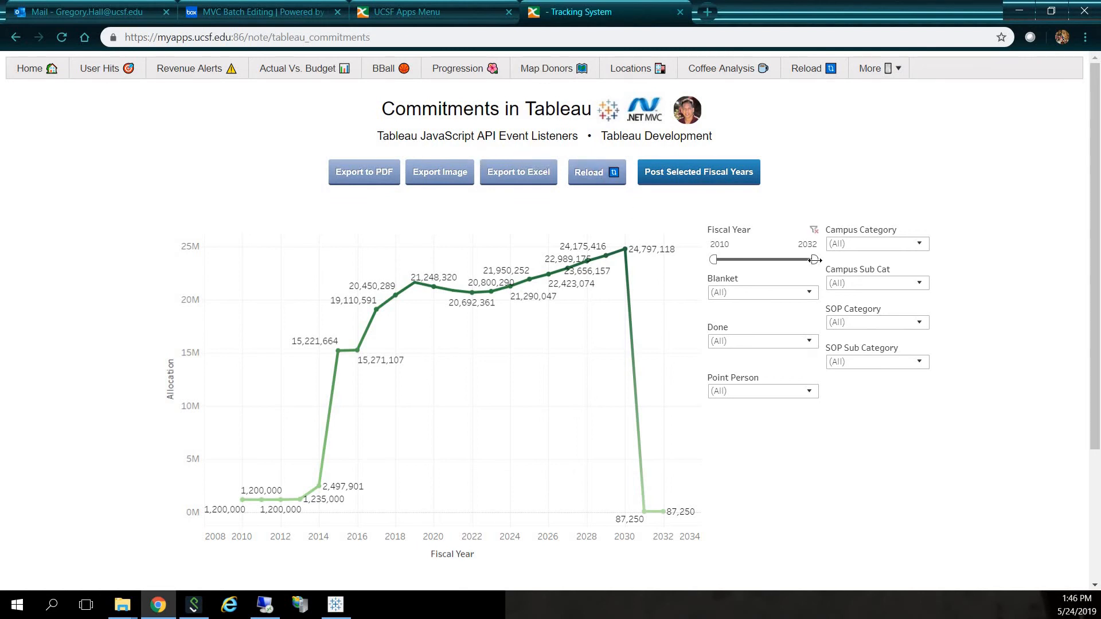
left_click_drag(814, 260, 758, 260)
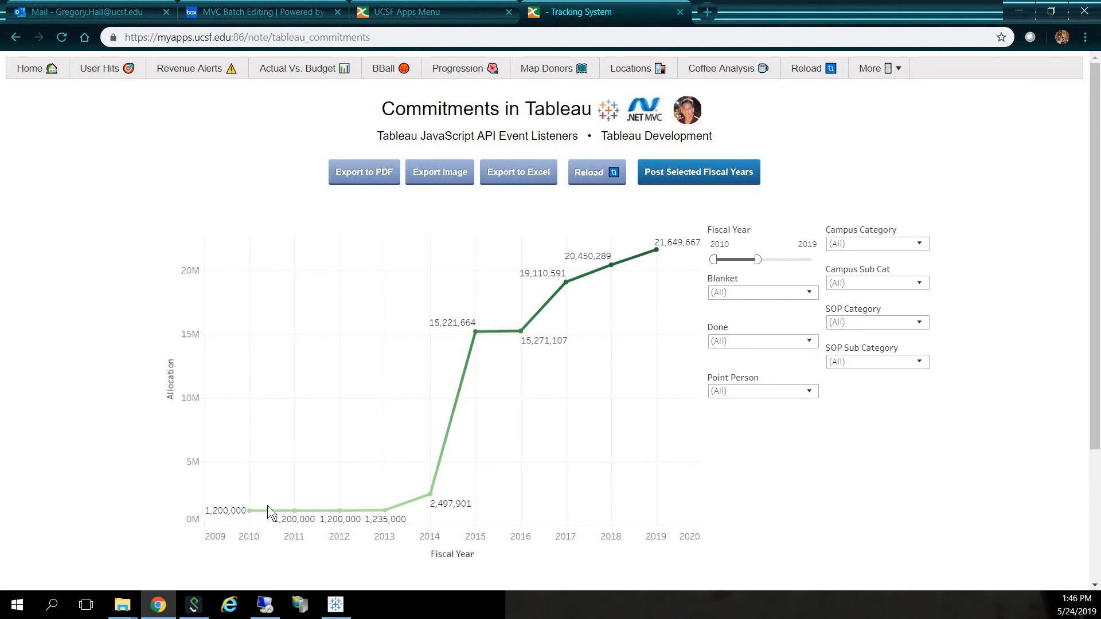
- Select the fiscal year points 2010, 2014, 2016 and 2017 on the allocation line chart
mouse_move(253, 516)
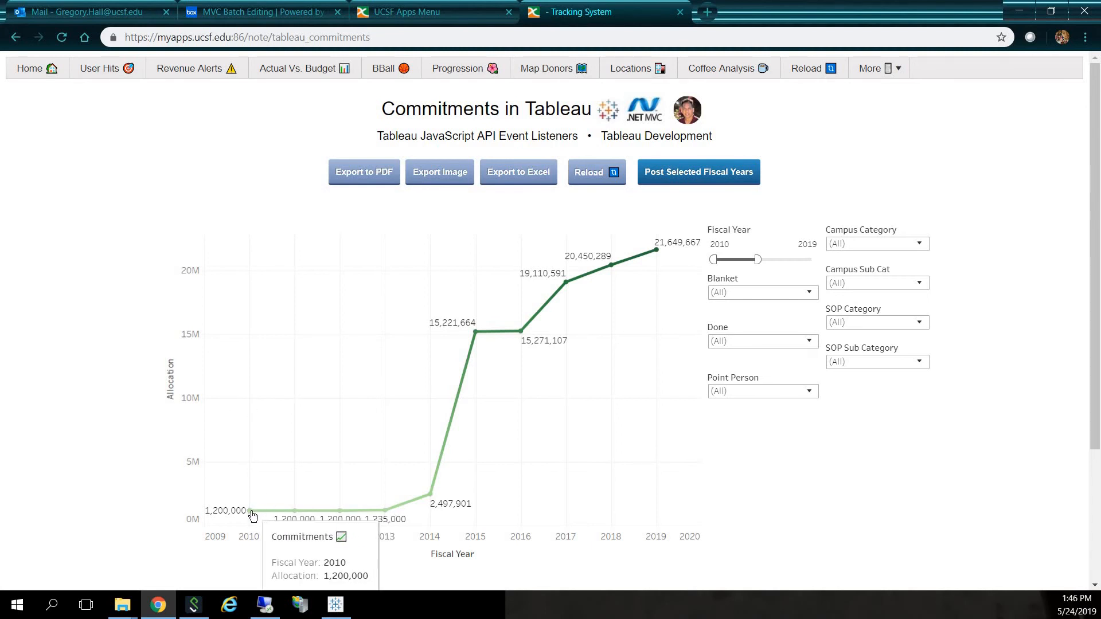
left_click(252, 513)
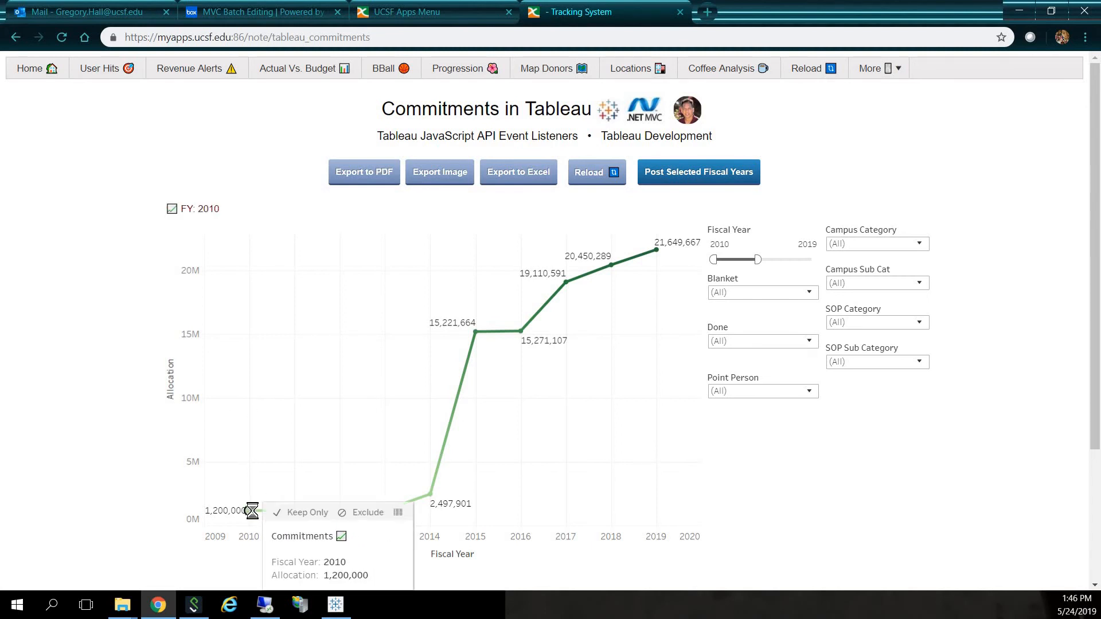
left_click(430, 494, "ctrl")
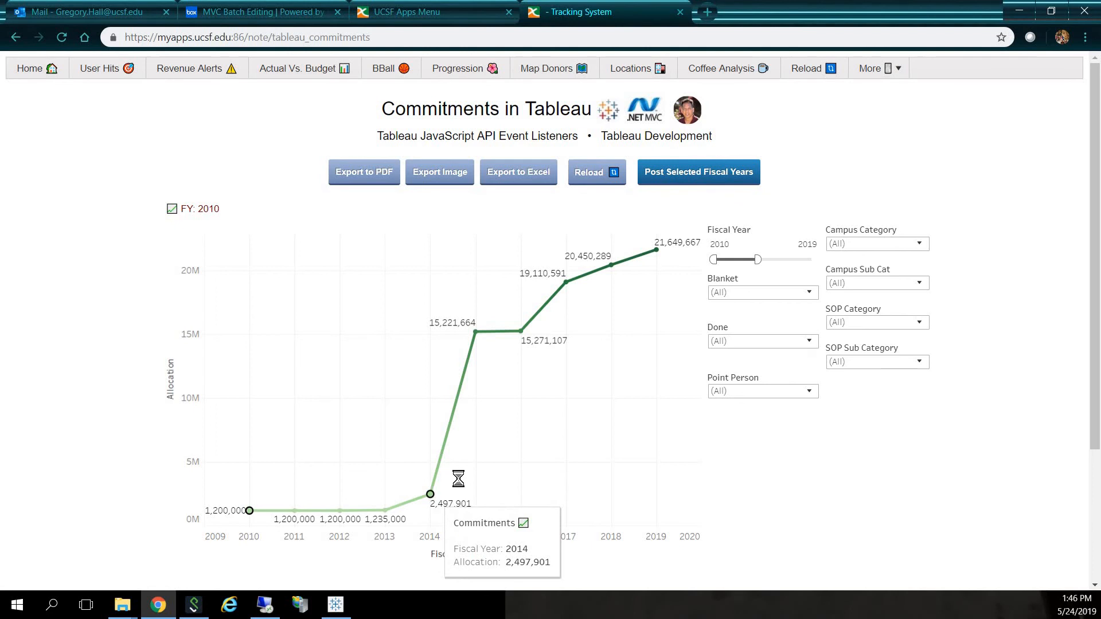
left_click(521, 332, "ctrl")
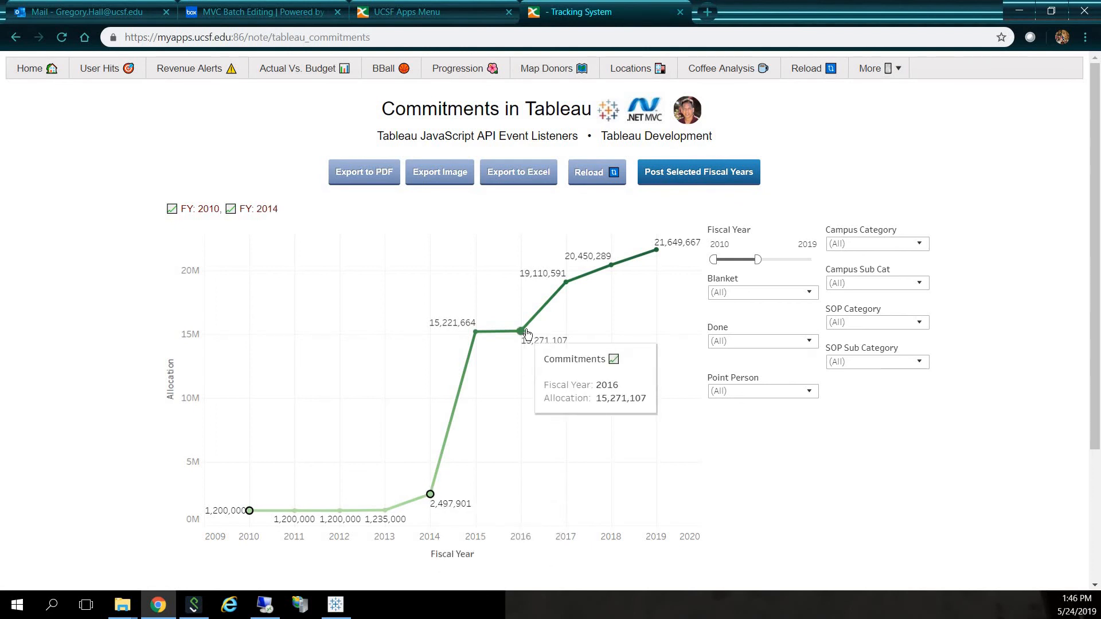
left_click(568, 284, "ctrl")
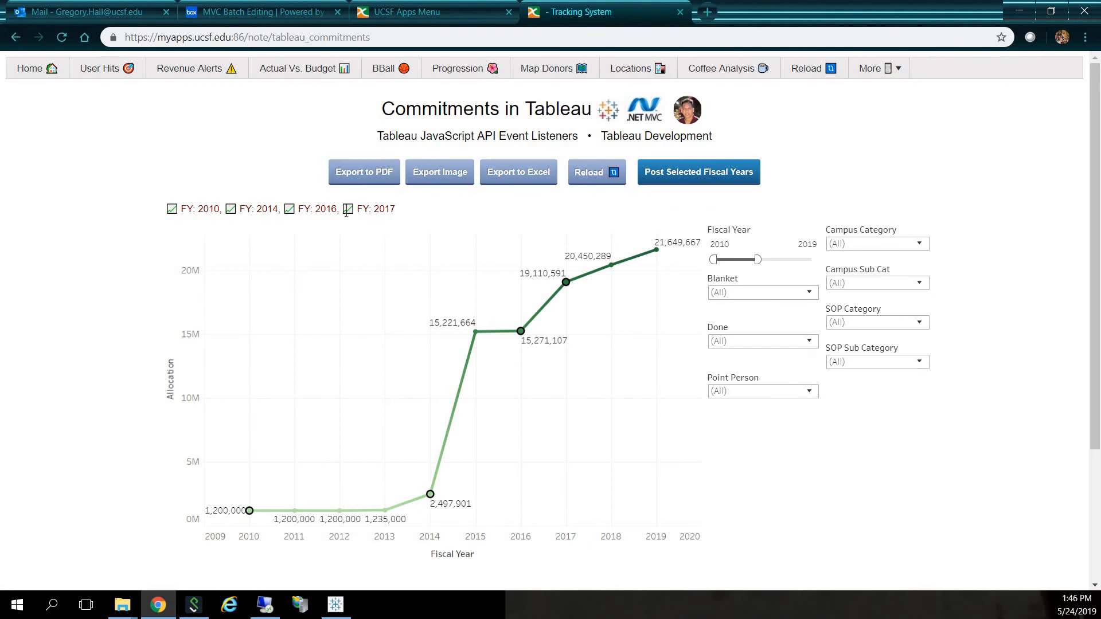
- Post the selected fiscal years to view their allocation treemap, and close the treemap window
left_click(680, 171)
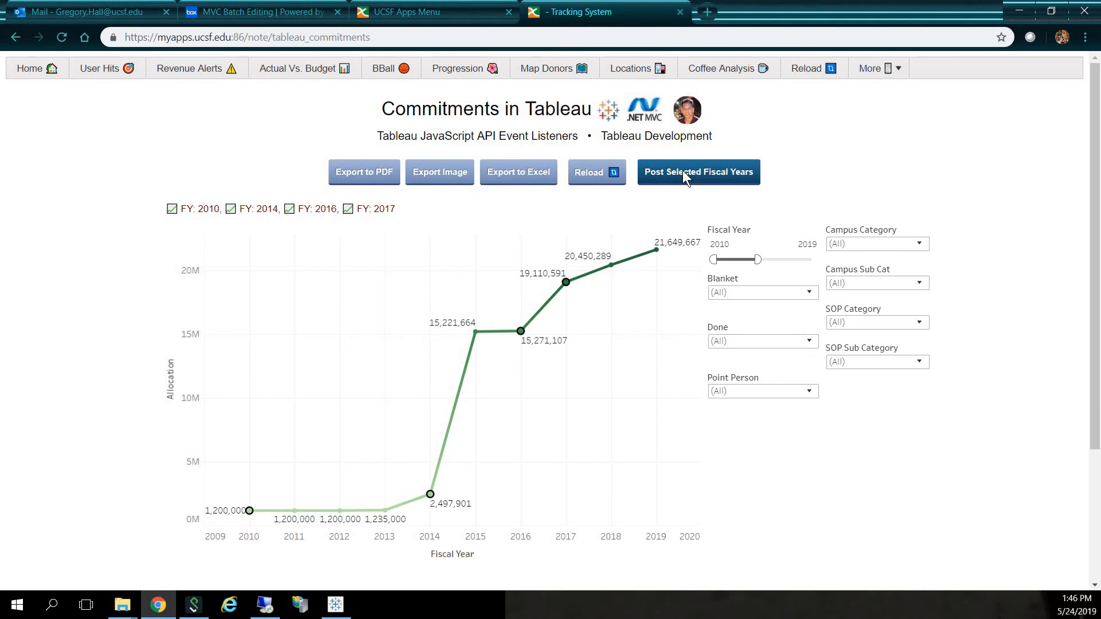
left_click(718, 172)
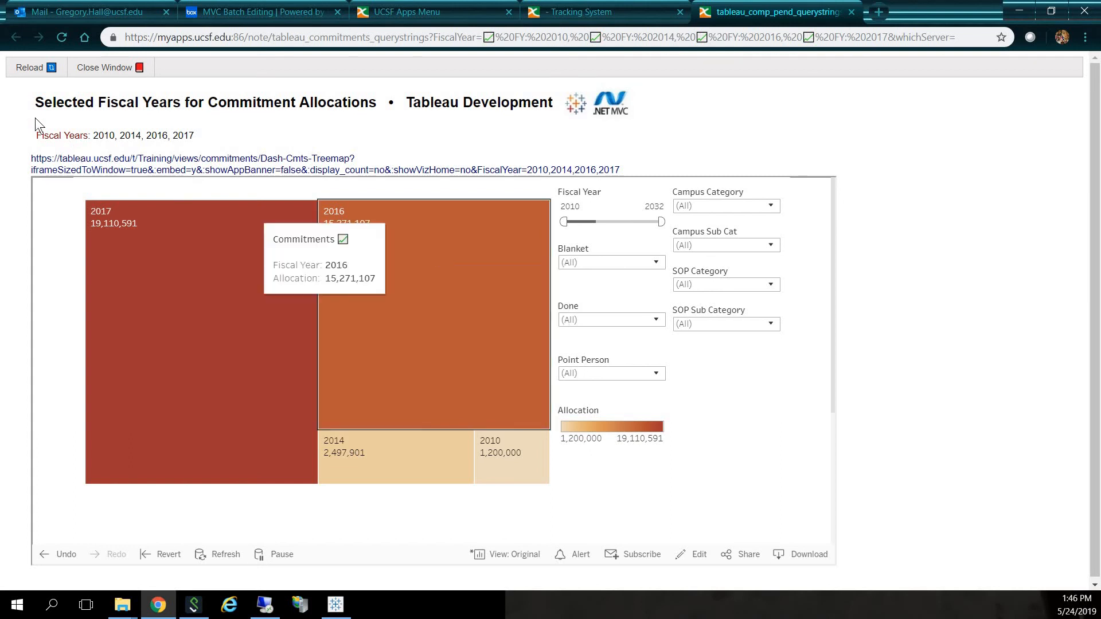
left_click(114, 68)
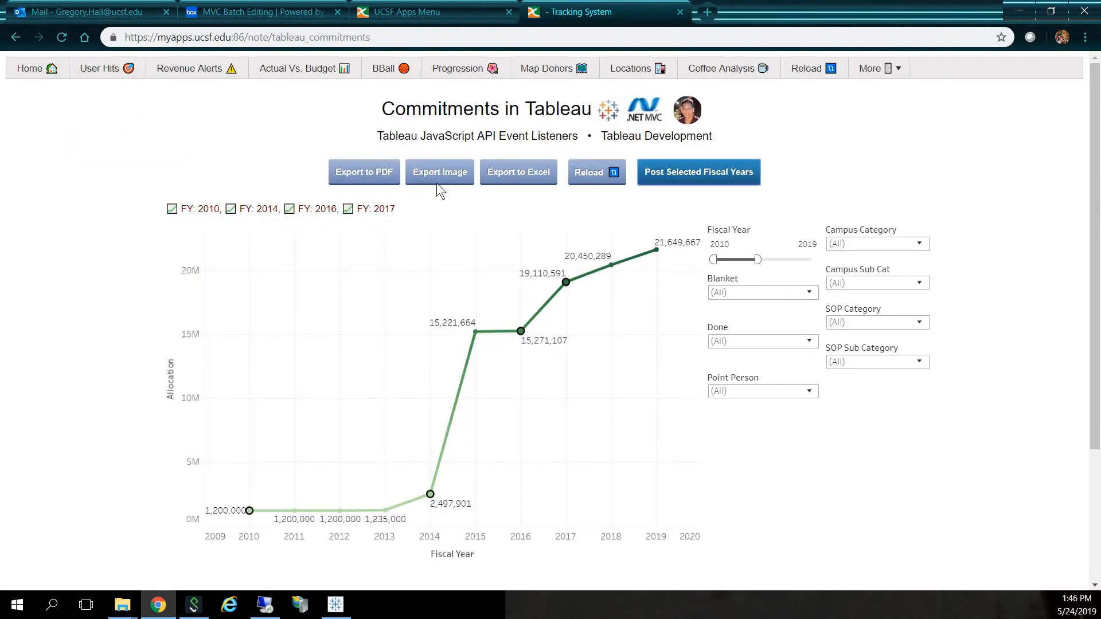